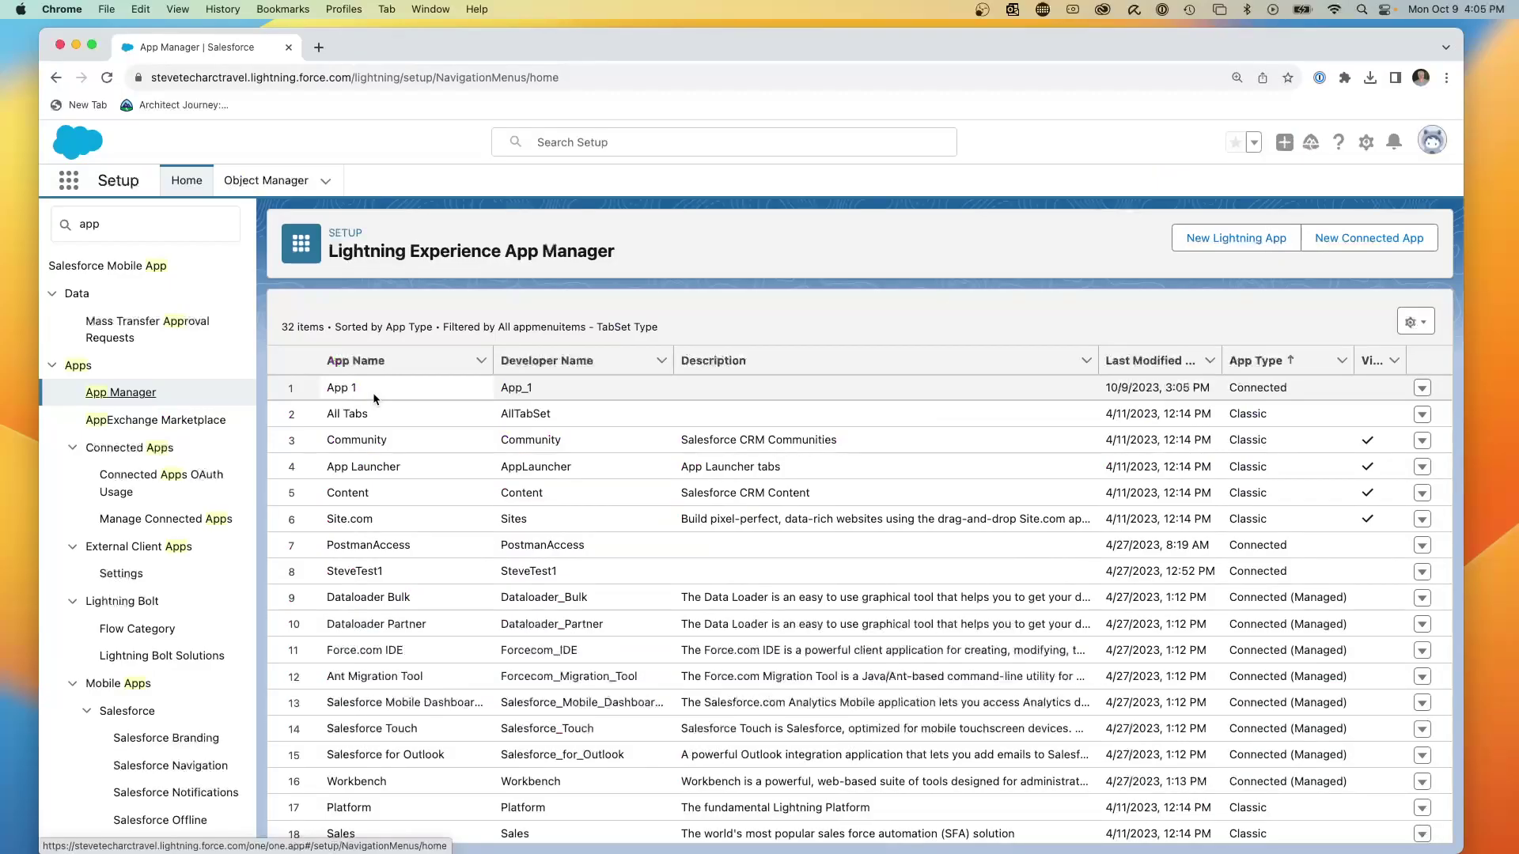
- View App 1's connected-app details and check its Enable for Device Flow setting
{"action": "scroll", "coordinate": [373, 392], "scroll_direction": "down", "scroll_amount": 2}
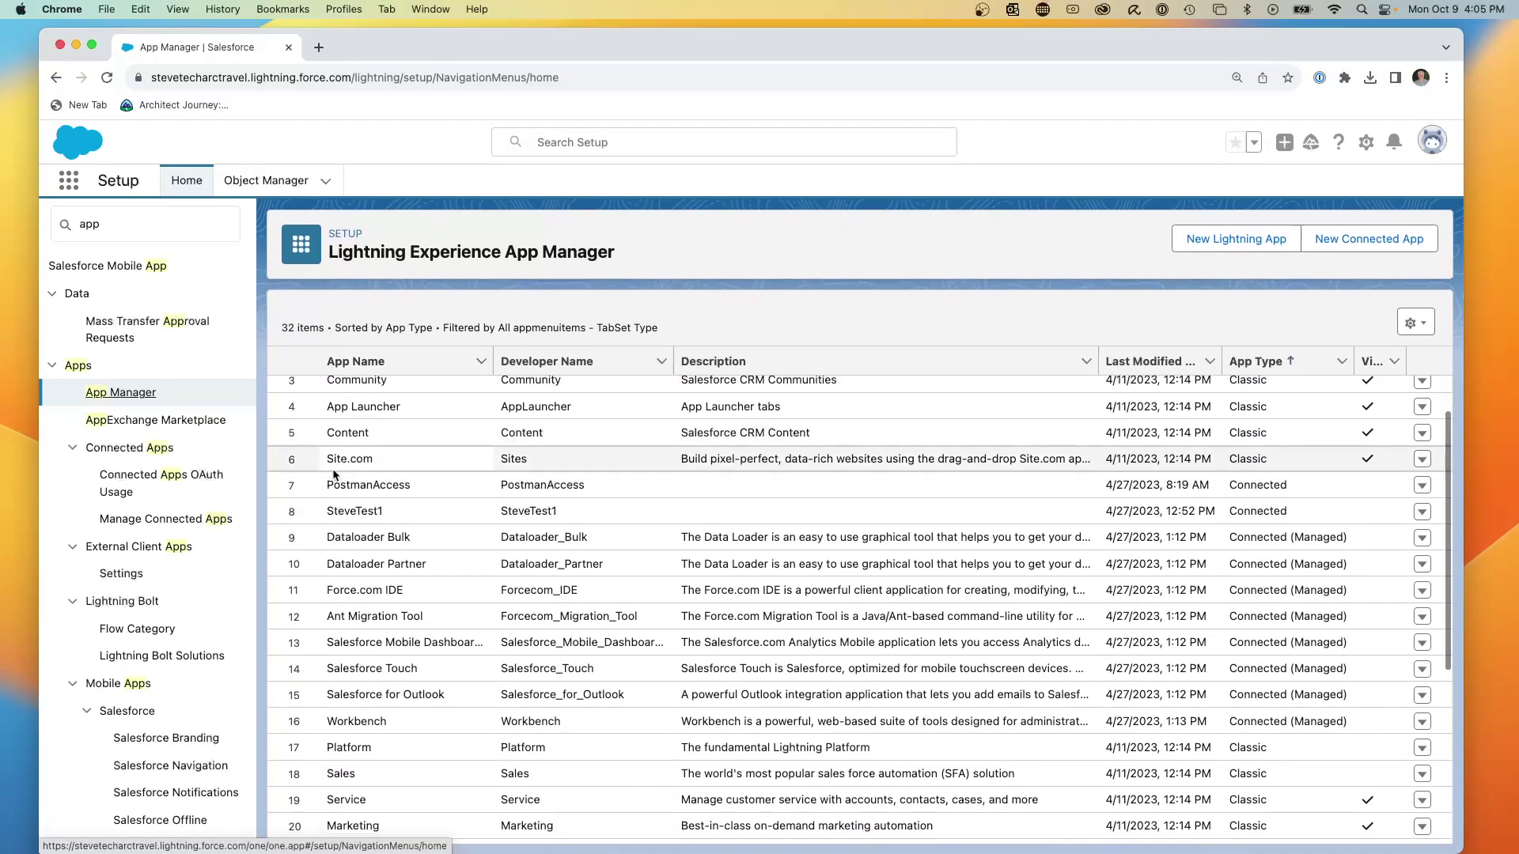
{"action": "scroll", "coordinate": [428, 449], "scroll_direction": "up", "scroll_amount": 2}
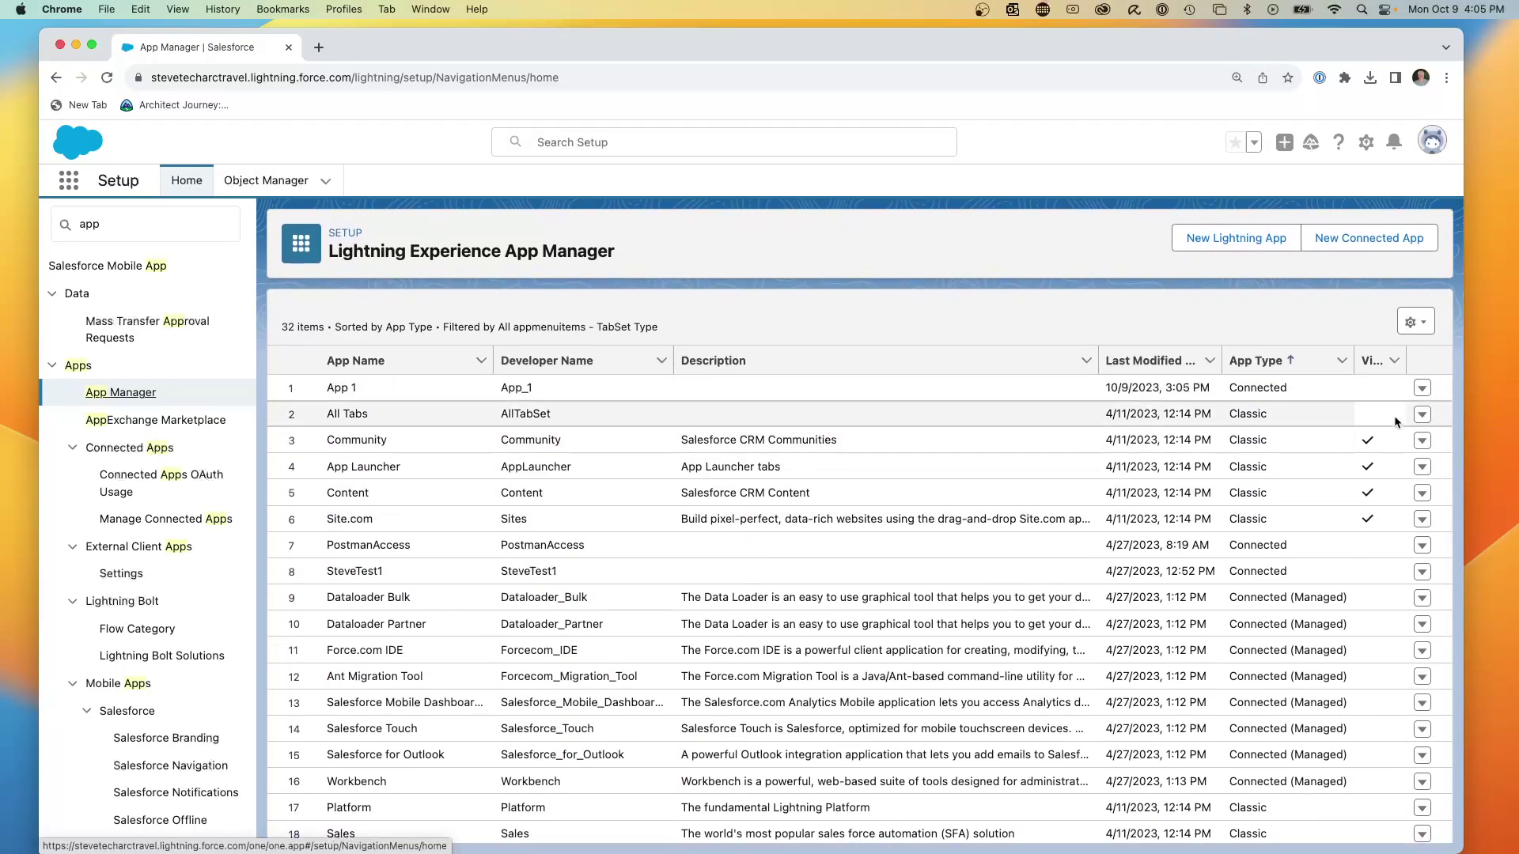
{"action": "left_click", "coordinate": [1422, 388]}
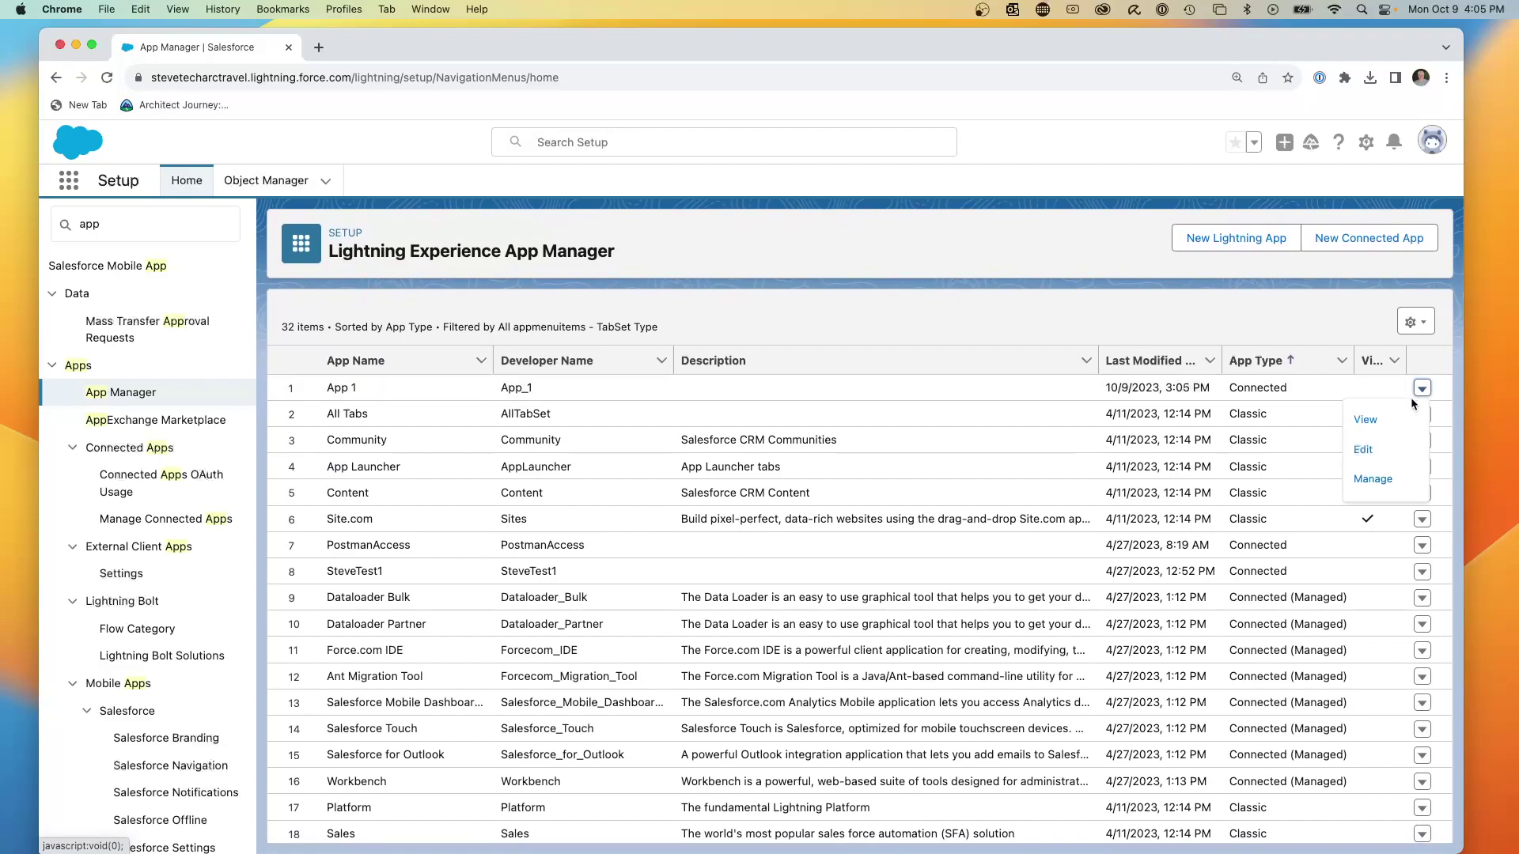
{"action": "left_click", "coordinate": [1384, 433]}
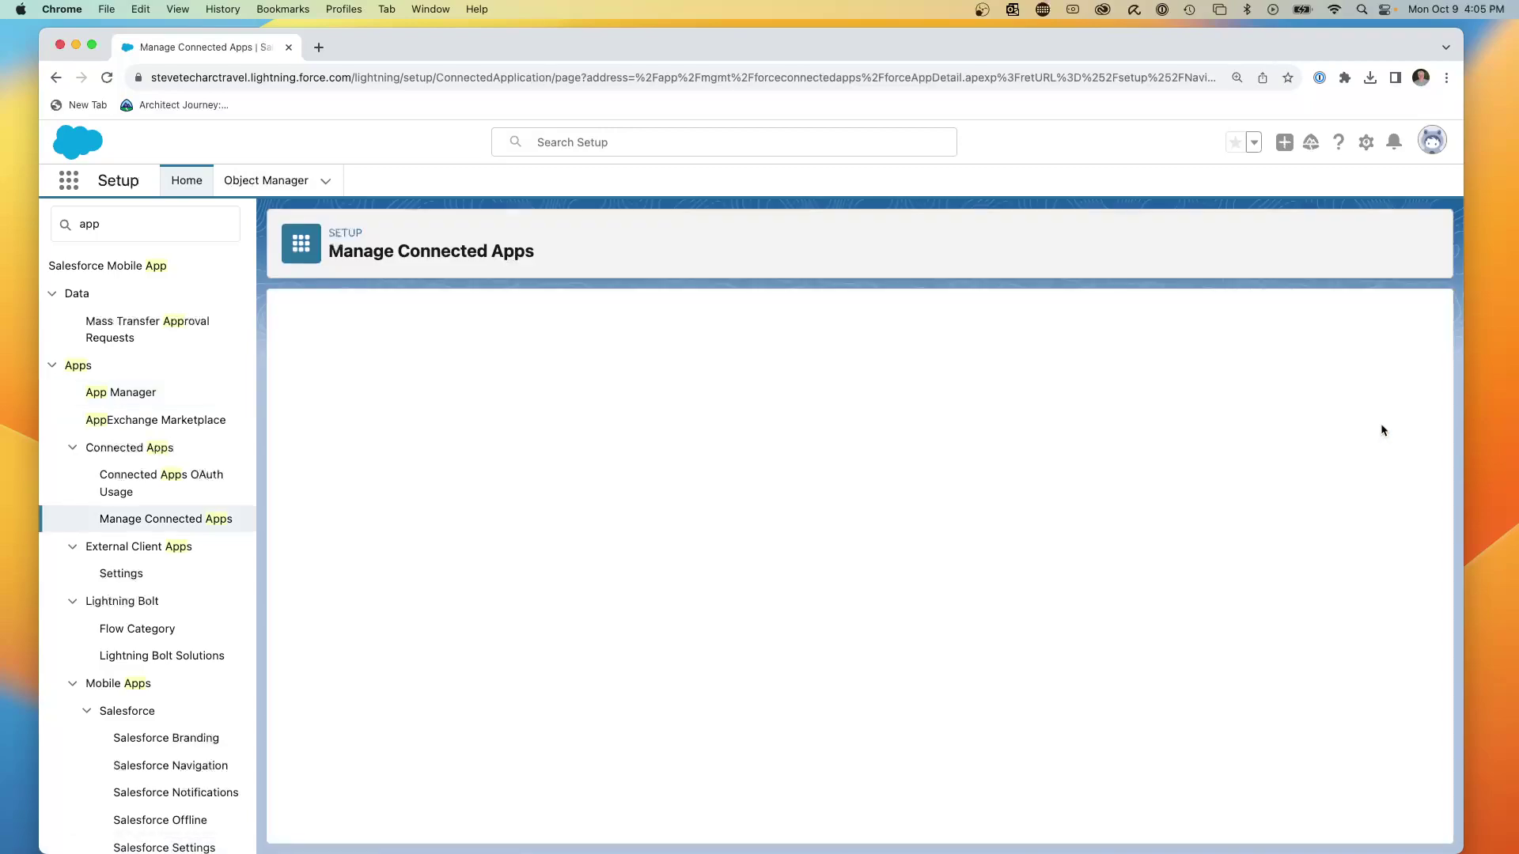
{"action": "scroll", "coordinate": [628, 663], "scroll_direction": "down", "scroll_amount": 2}
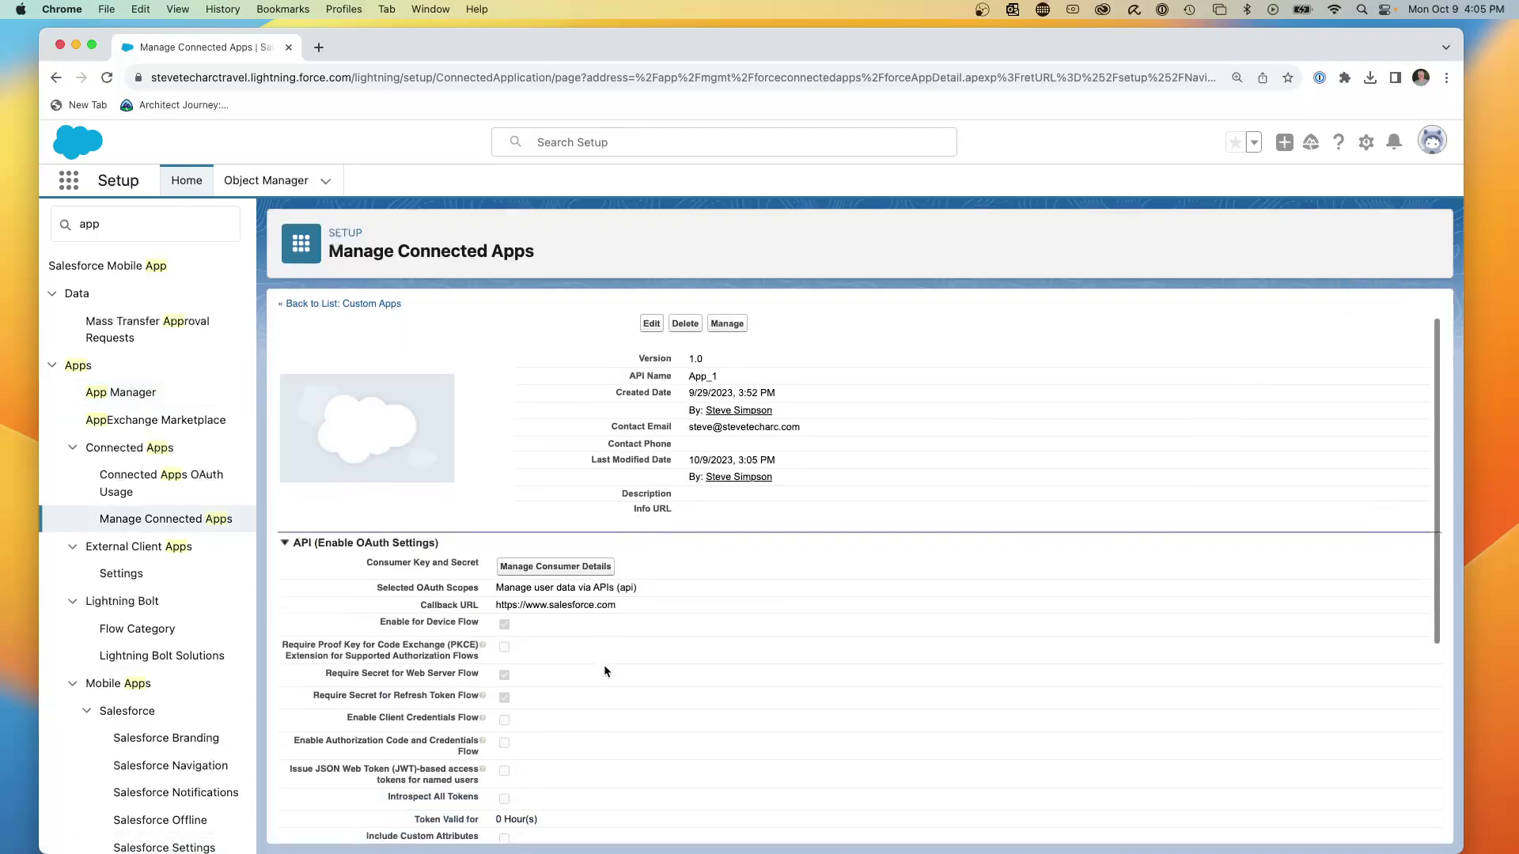
{"action": "left_click_drag", "start_coordinate": [481, 616], "coordinate": [390, 619]}
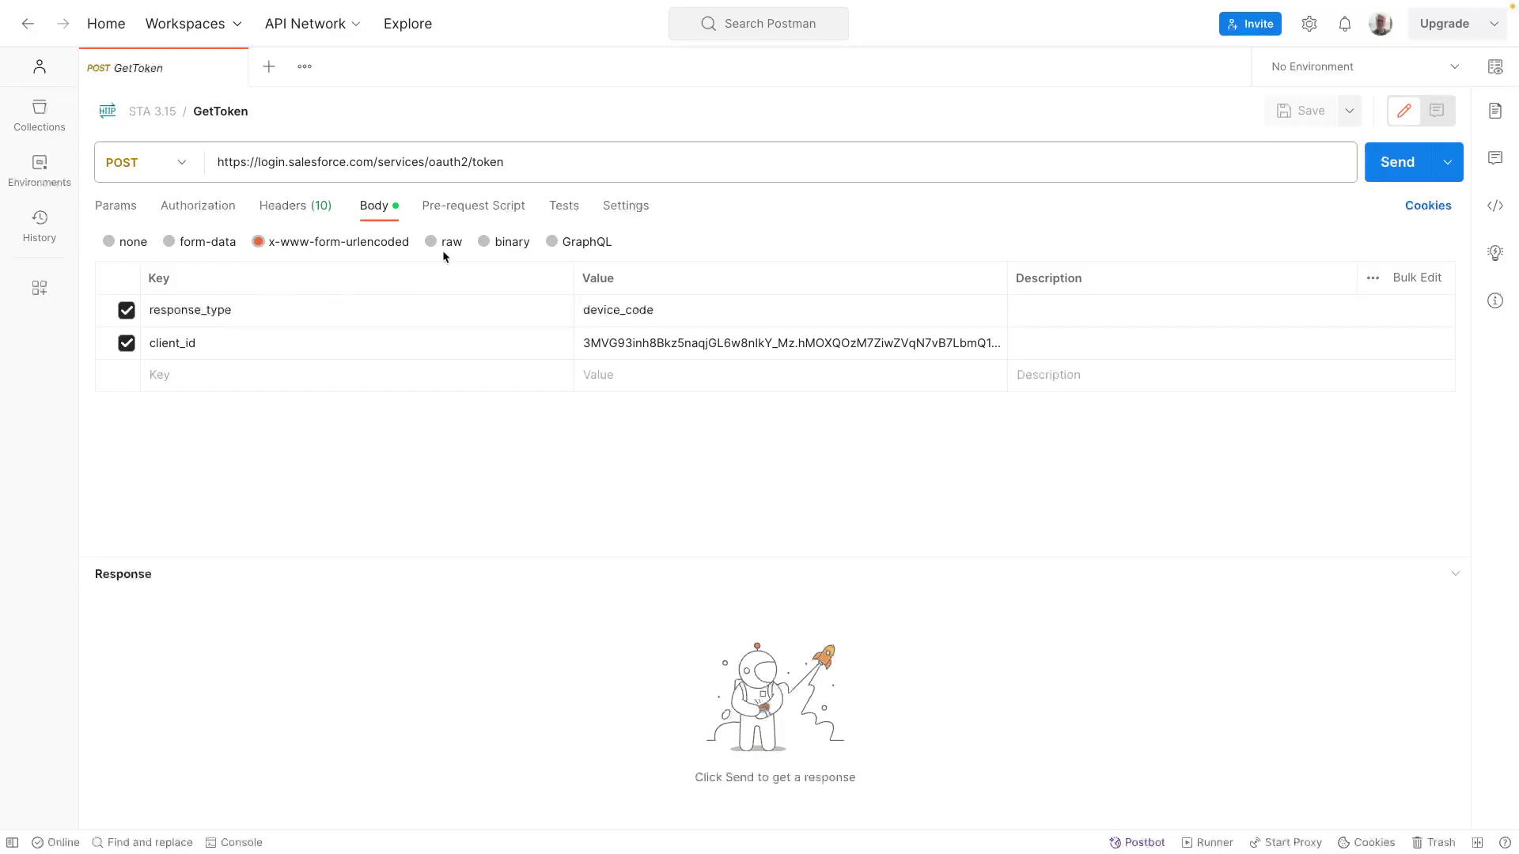
- Send the GetToken request and select the user_code and device_code in the 200 OK response
{"action": "left_click", "coordinate": [552, 161]}
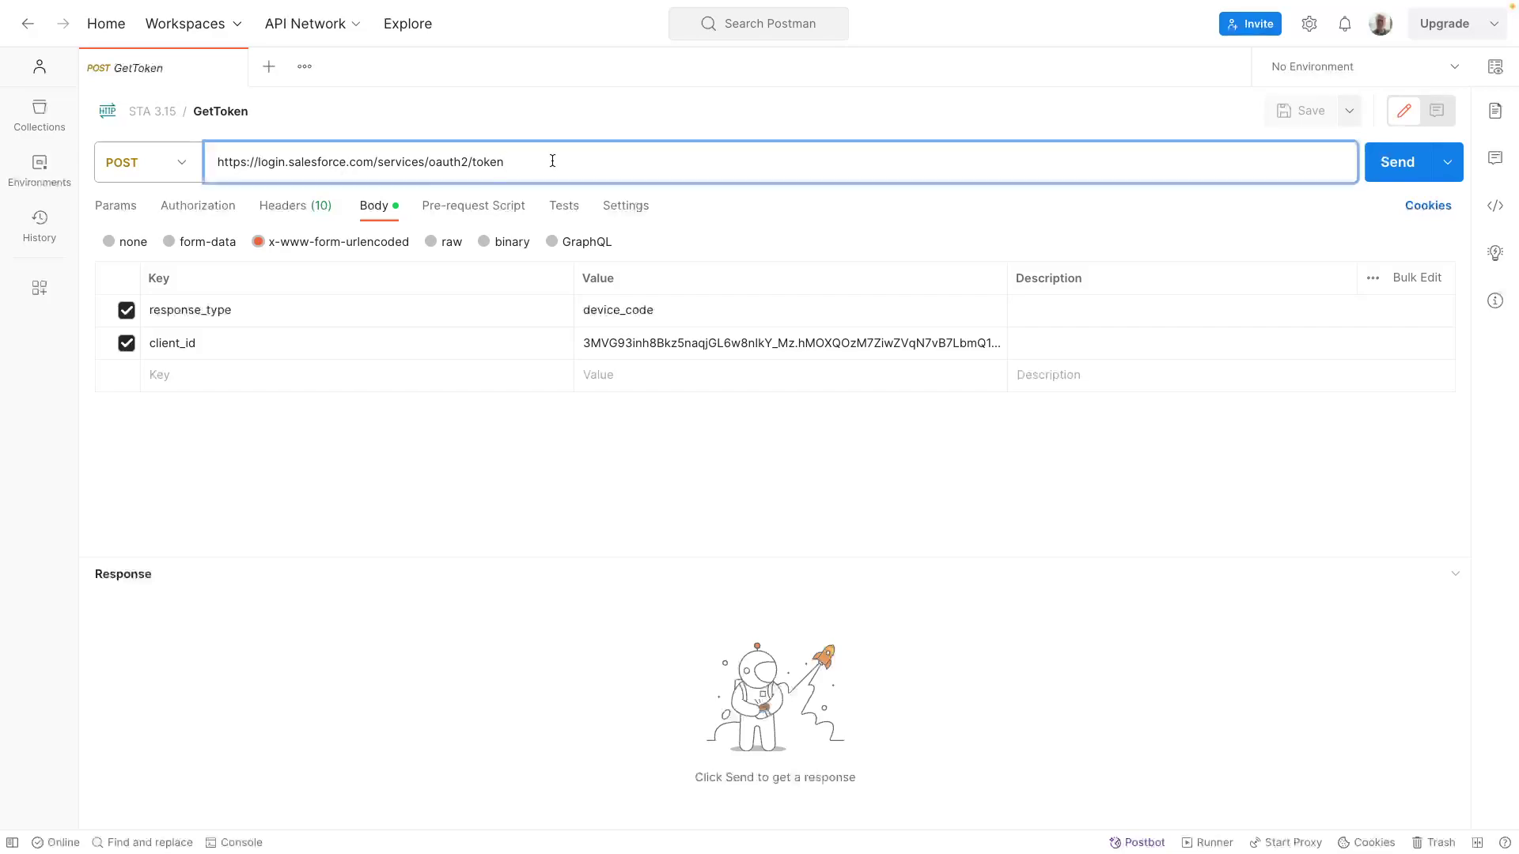
{"action": "key", "text": "ctrl+a"}
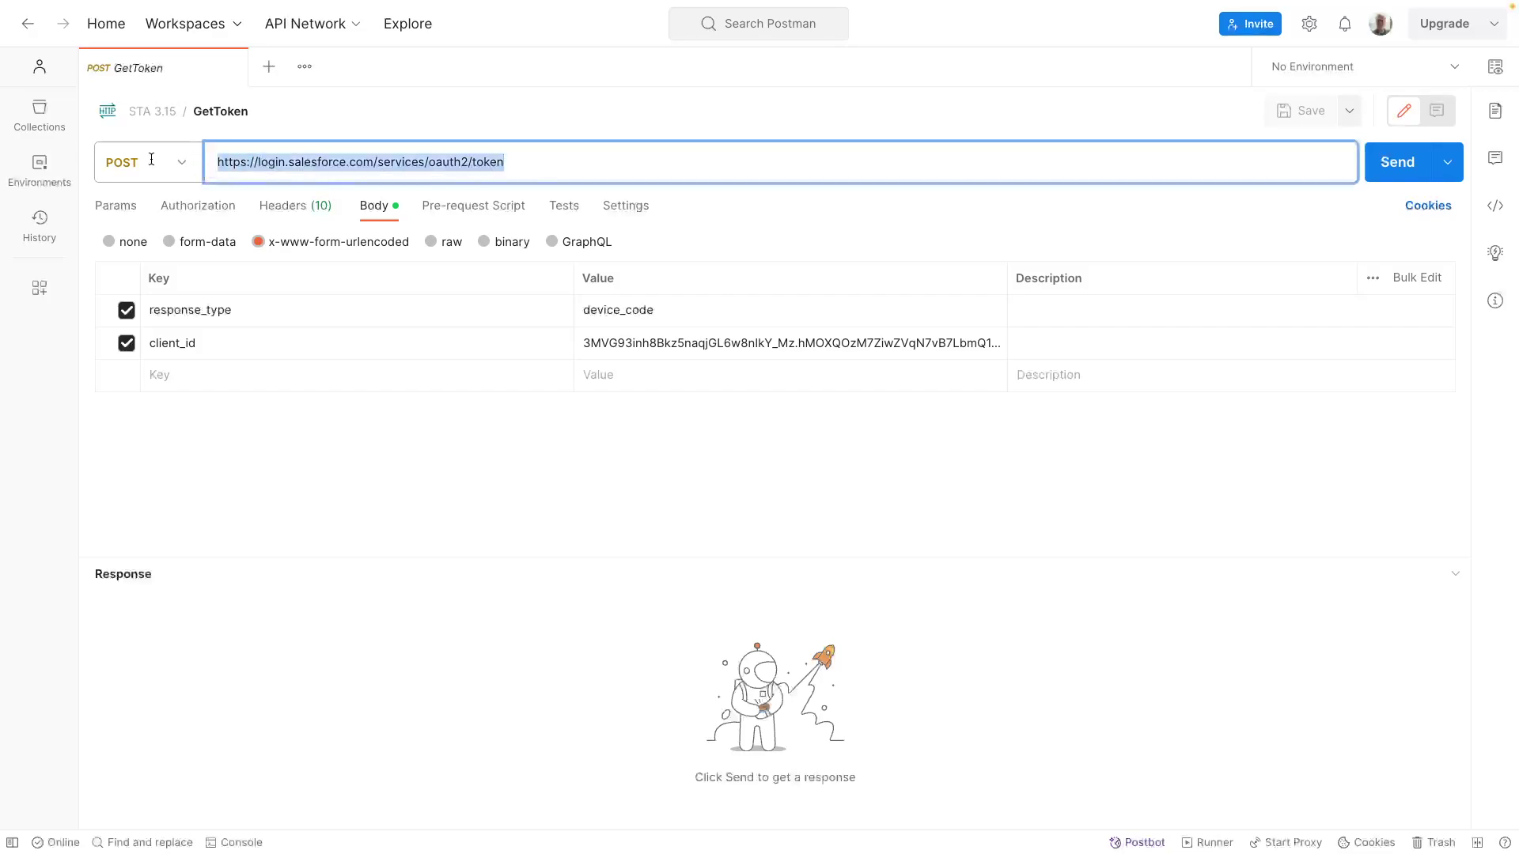
{"action": "left_click", "coordinate": [234, 313]}
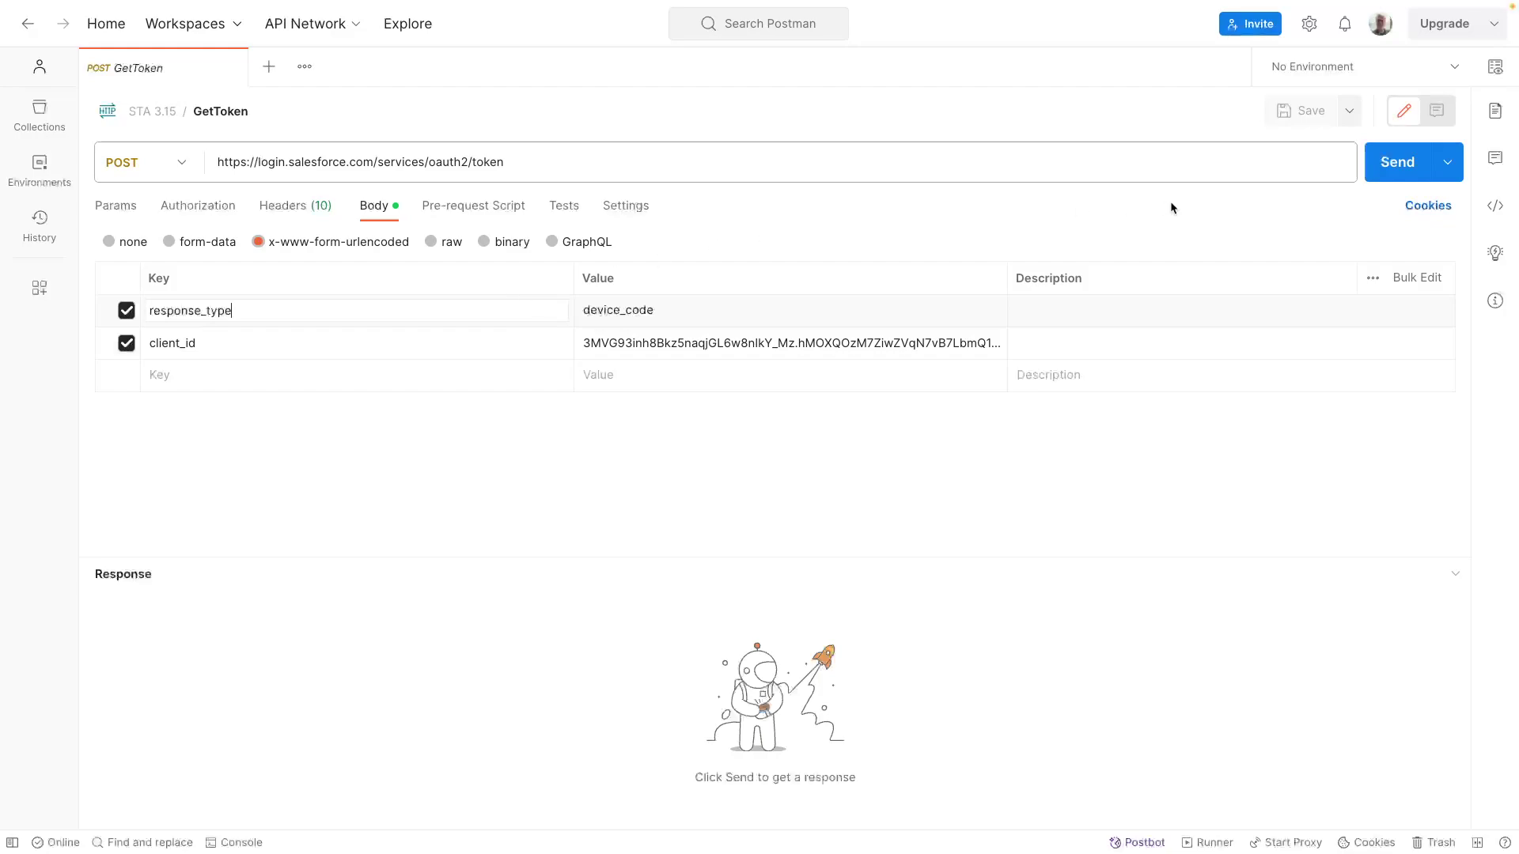
{"action": "left_click", "coordinate": [1383, 164]}
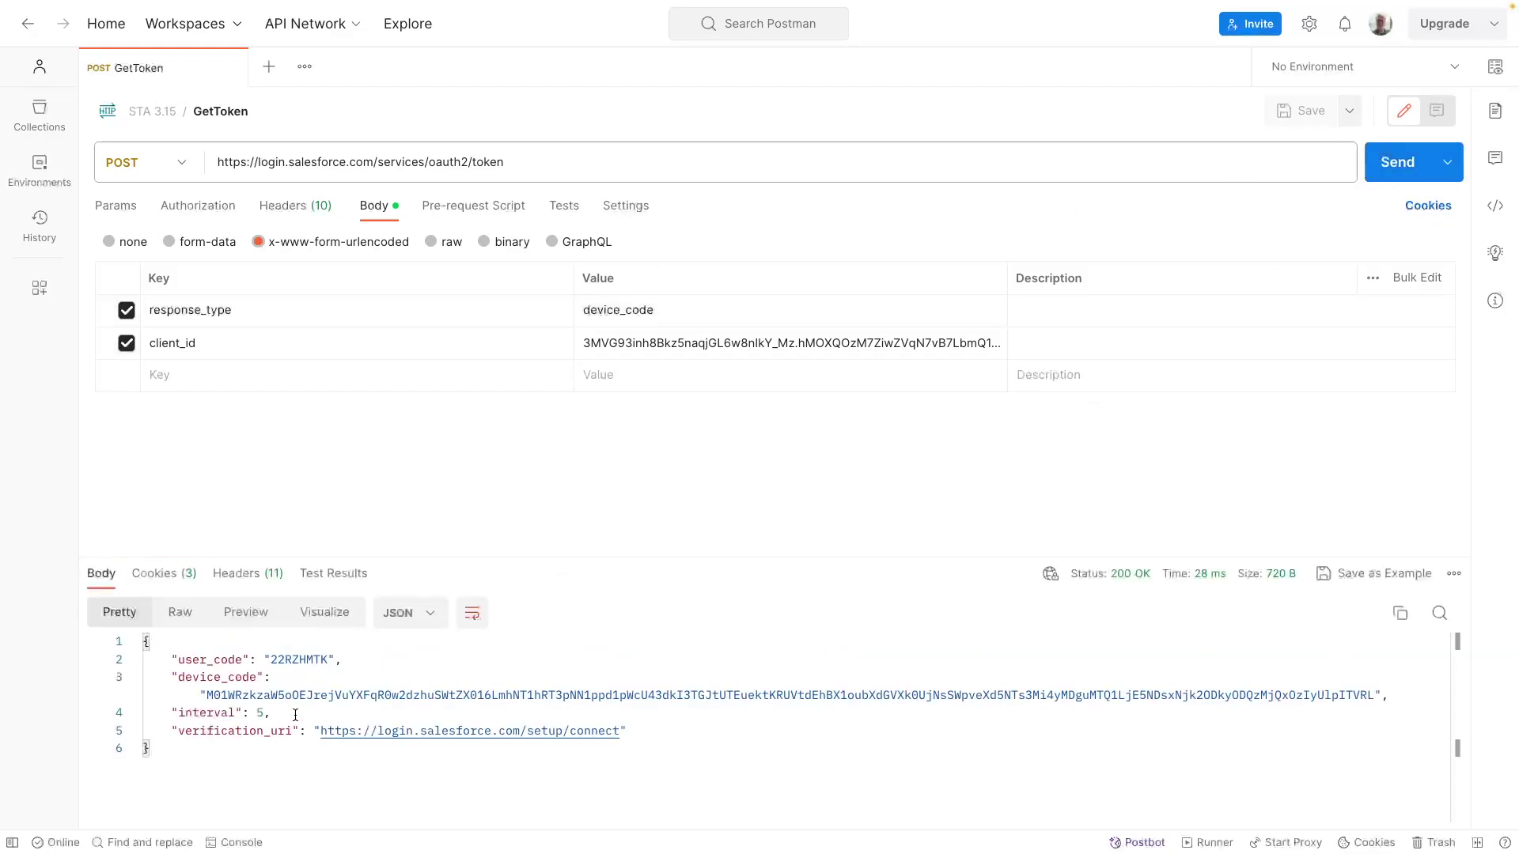
{"action": "left_click_drag", "start_coordinate": [350, 660], "coordinate": [179, 655]}
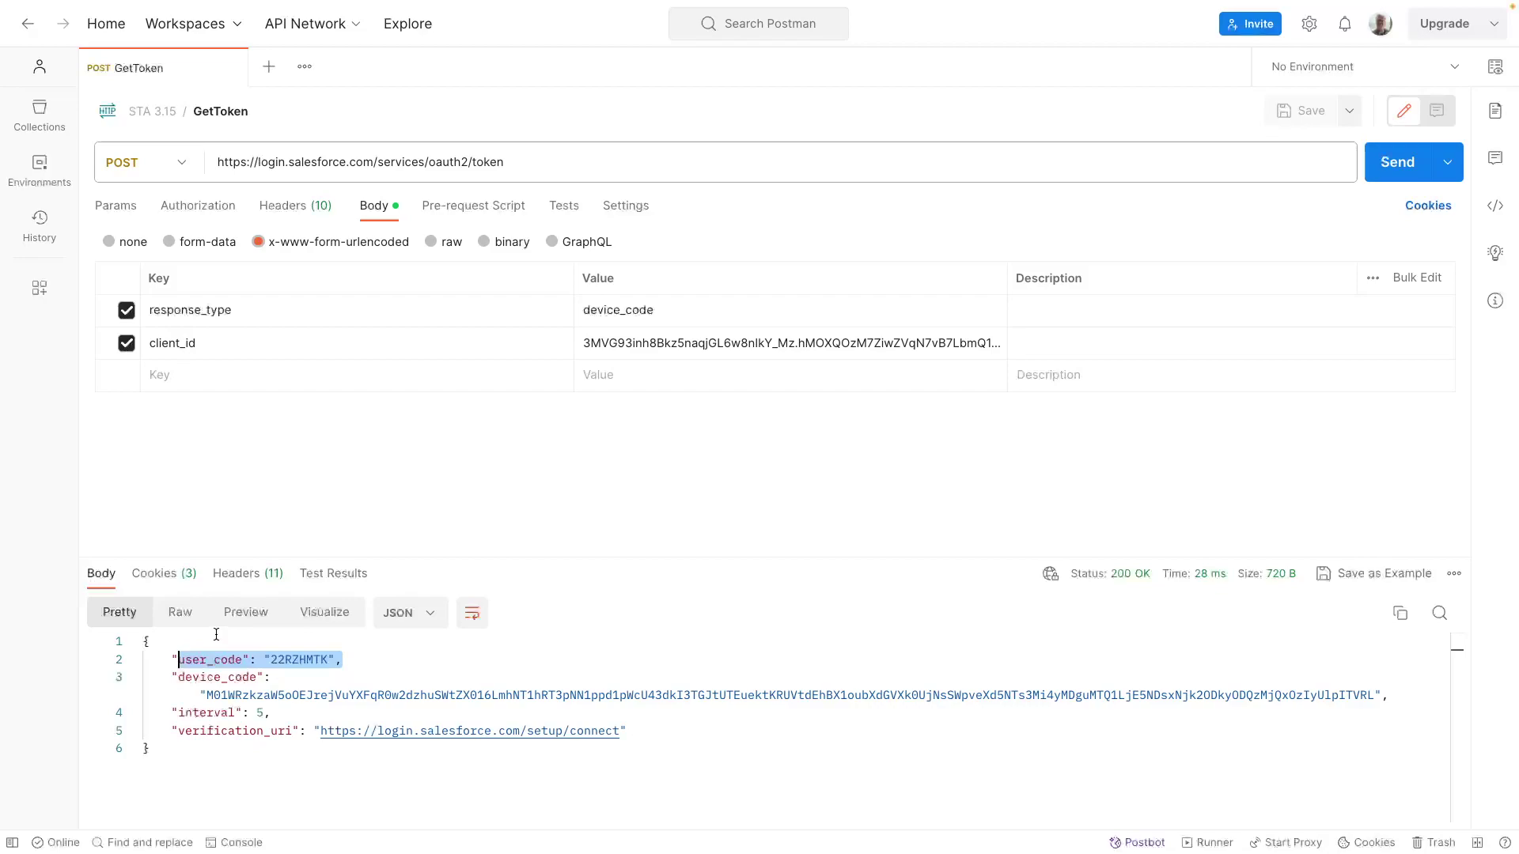
{"action": "mouse_move", "coordinate": [199, 695]}
{"action": "left_mouse_down"}
{"action": "mouse_move", "coordinate": [1356, 710]}
{"action": "mouse_move", "coordinate": [1429, 698]}
{"action": "left_mouse_up"}
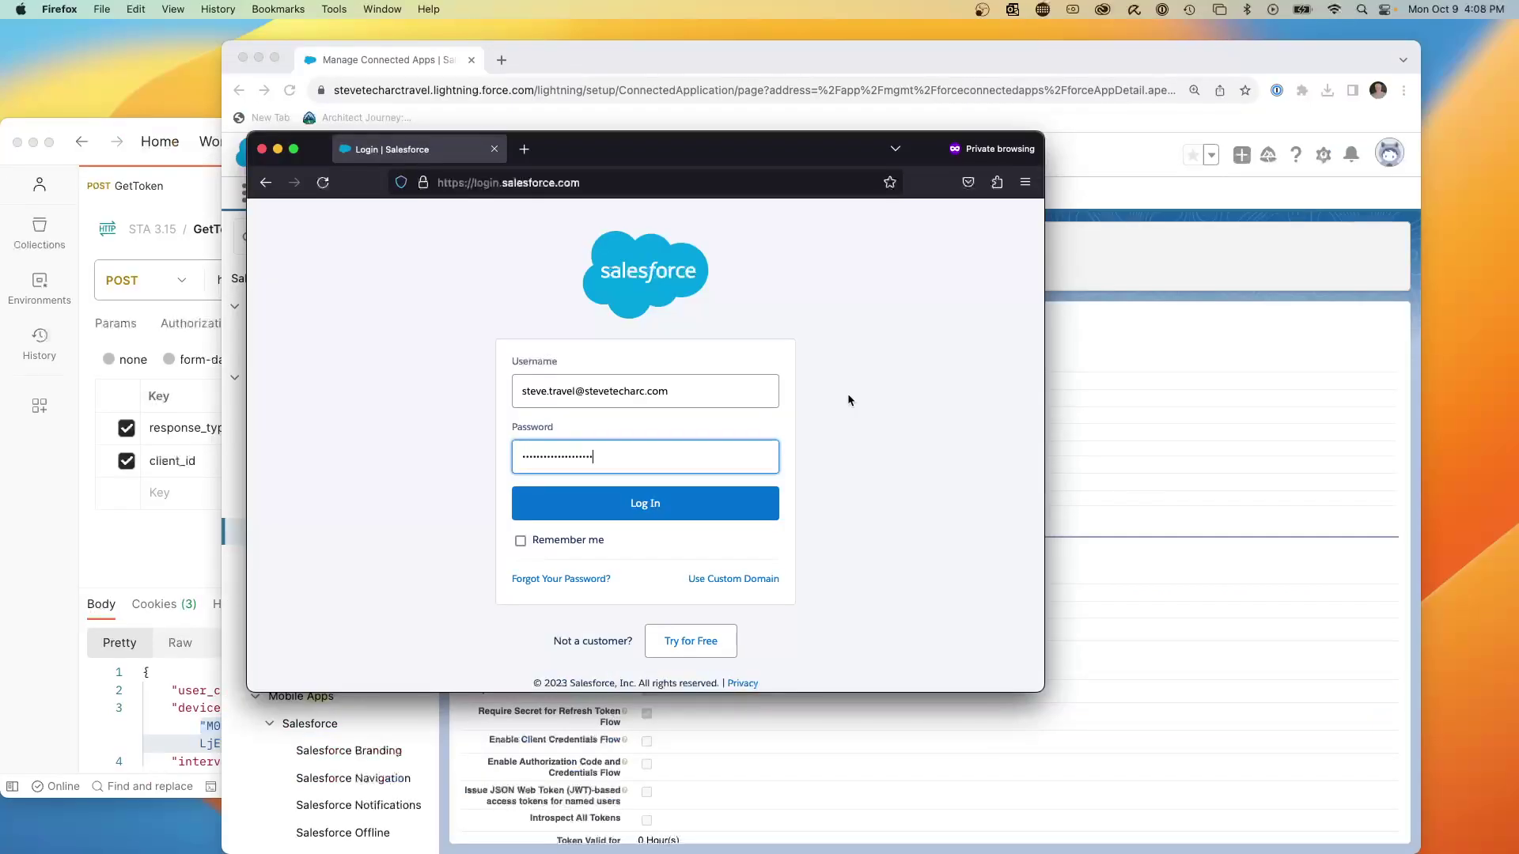
- Log in to Salesforce from the private Firefox window
{"action": "left_click_drag", "start_coordinate": [577, 148], "coordinate": [457, 123]}
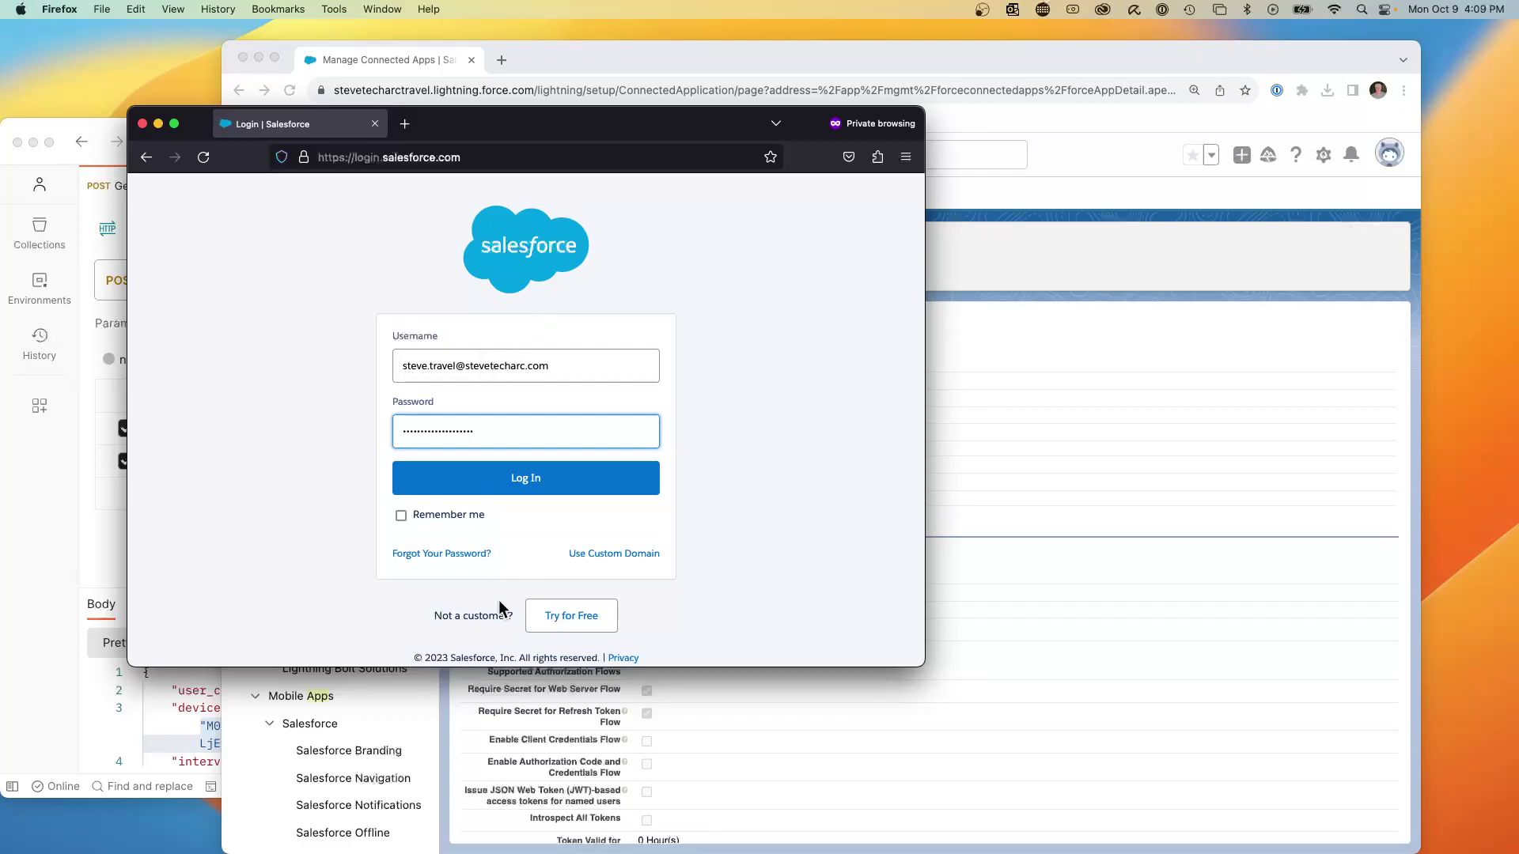
{"action": "left_click", "coordinate": [522, 483]}
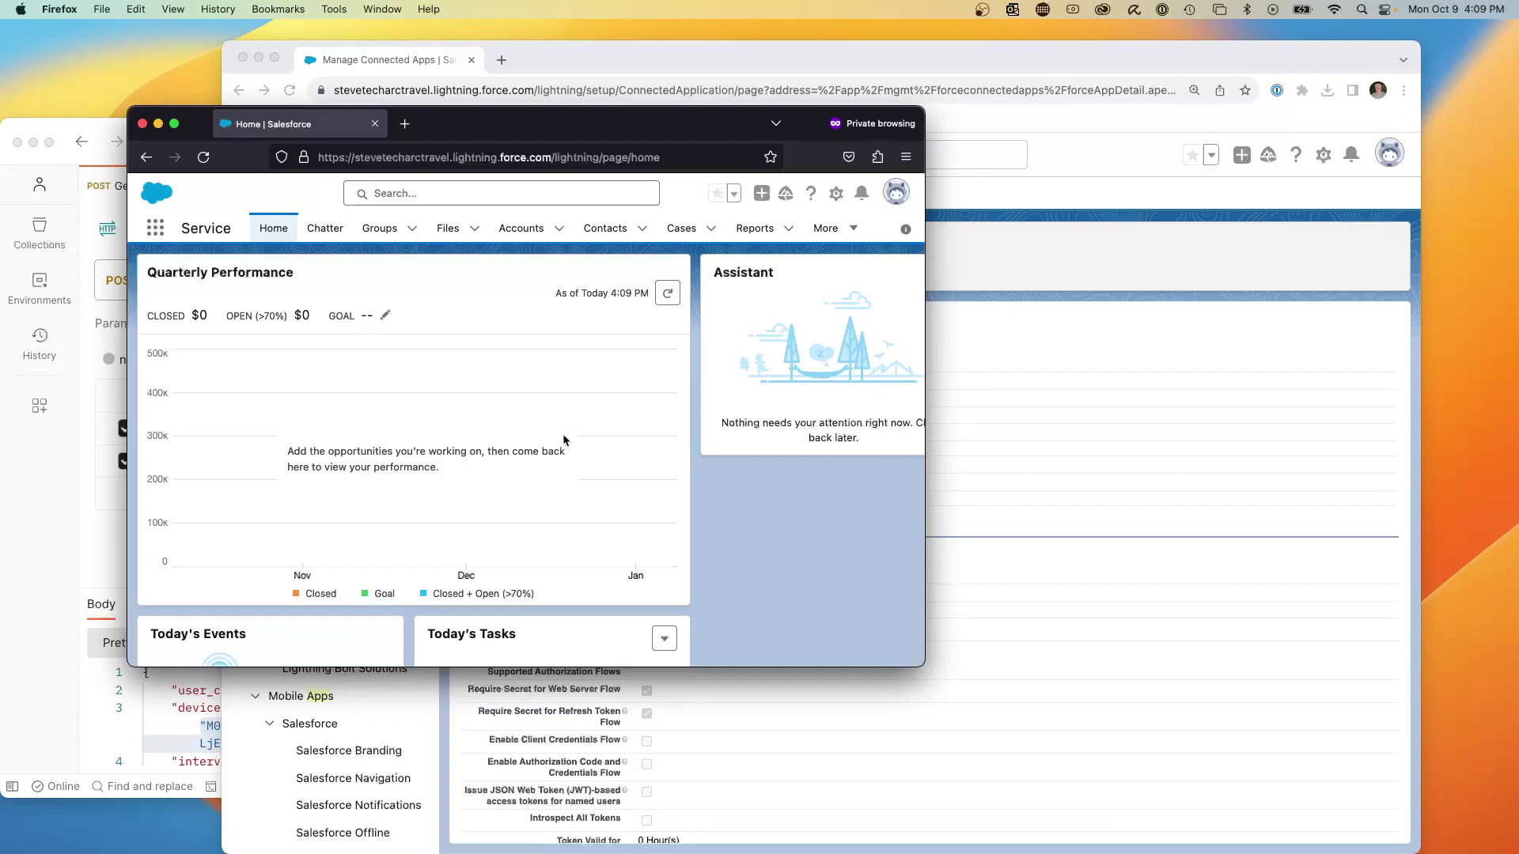
- Copy the response's verification_uri and load it in private Firefox to reach the Enter Code page
{"action": "left_click", "coordinate": [85, 133]}
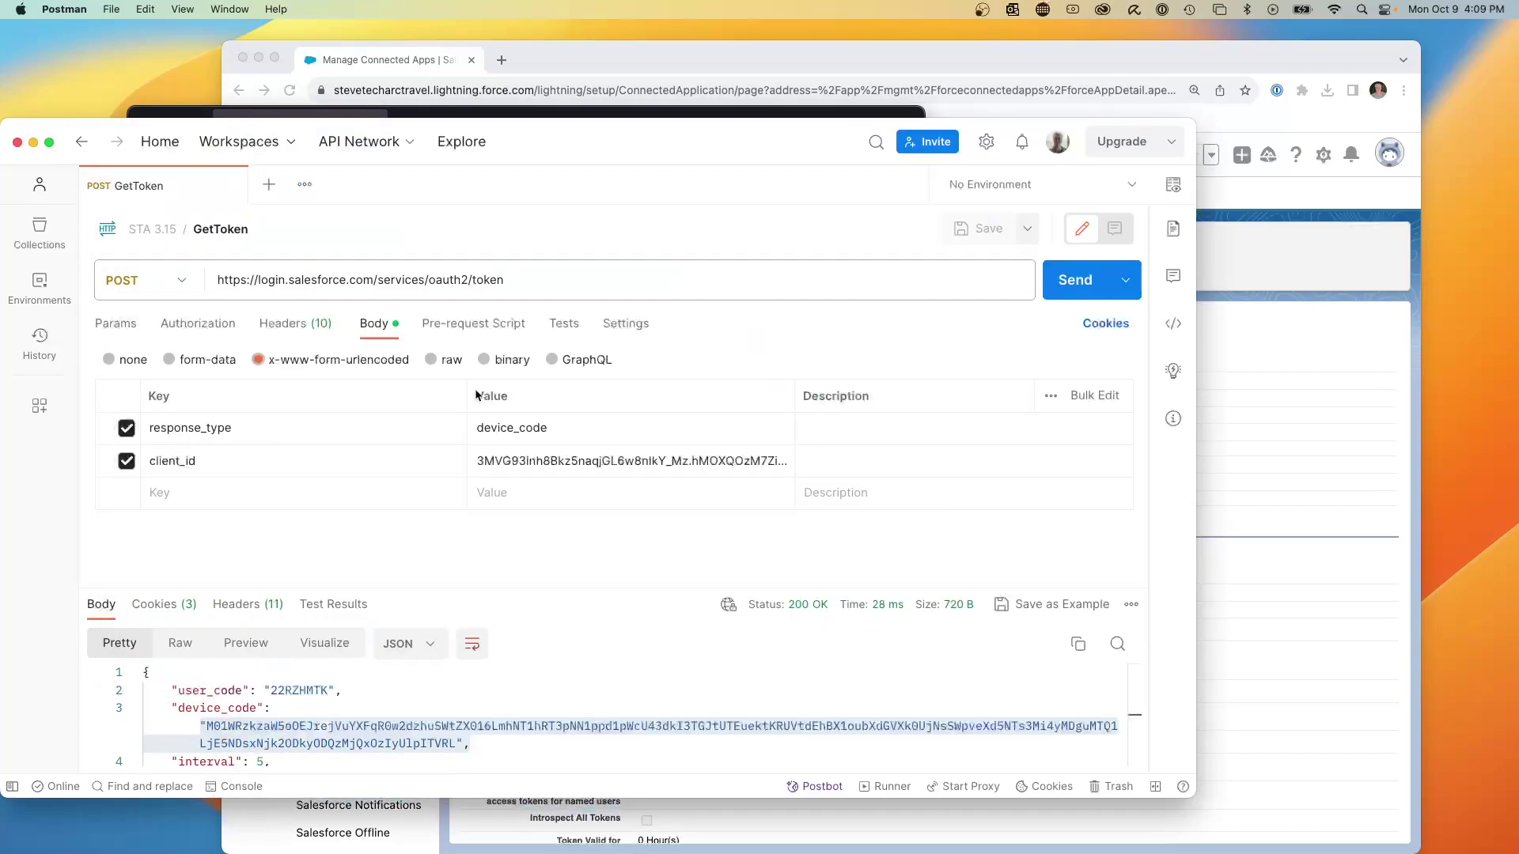
{"action": "scroll", "coordinate": [453, 738], "scroll_direction": "down", "scroll_amount": 2}
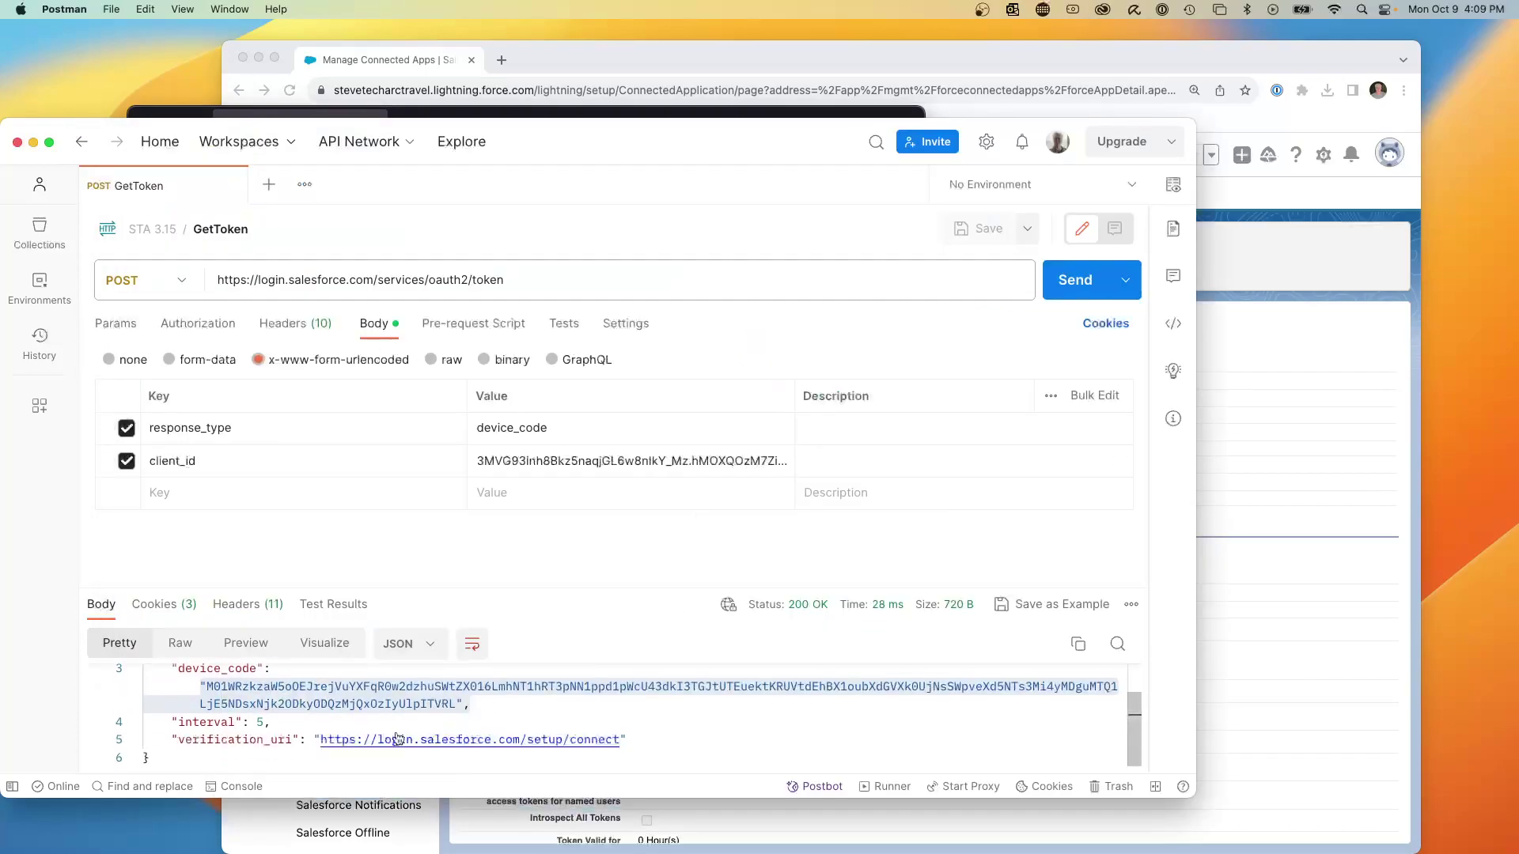
{"action": "left_click", "coordinate": [651, 740]}
{"action": "left_click_drag", "start_coordinate": [620, 739], "coordinate": [319, 738]}
{"action": "key", "text": "super+c"}
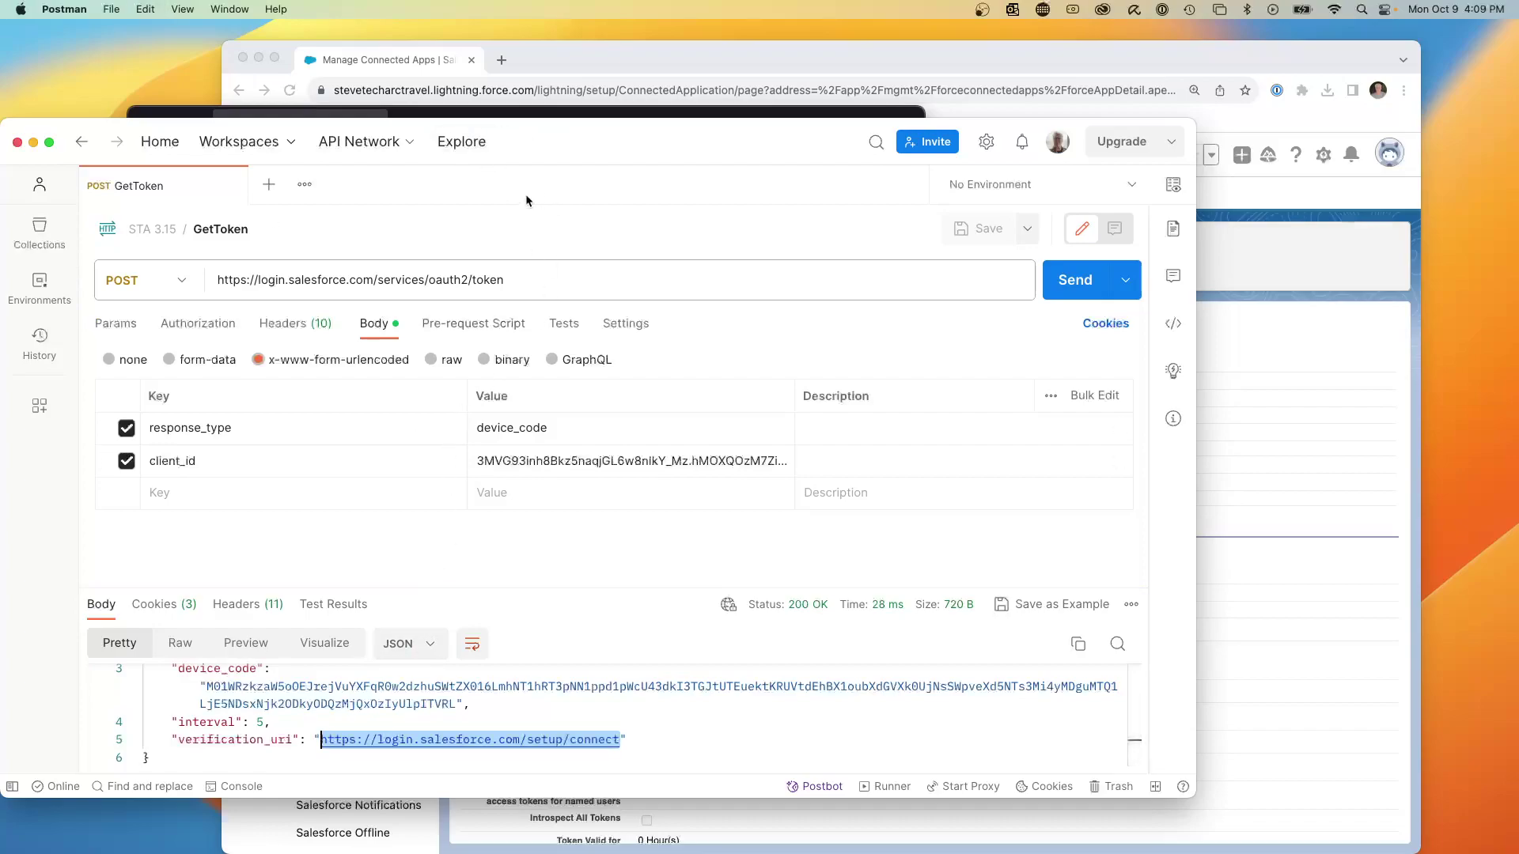
{"action": "left_click_drag", "start_coordinate": [529, 137], "coordinate": [528, 296]}
{"action": "left_click", "coordinate": [421, 178]}
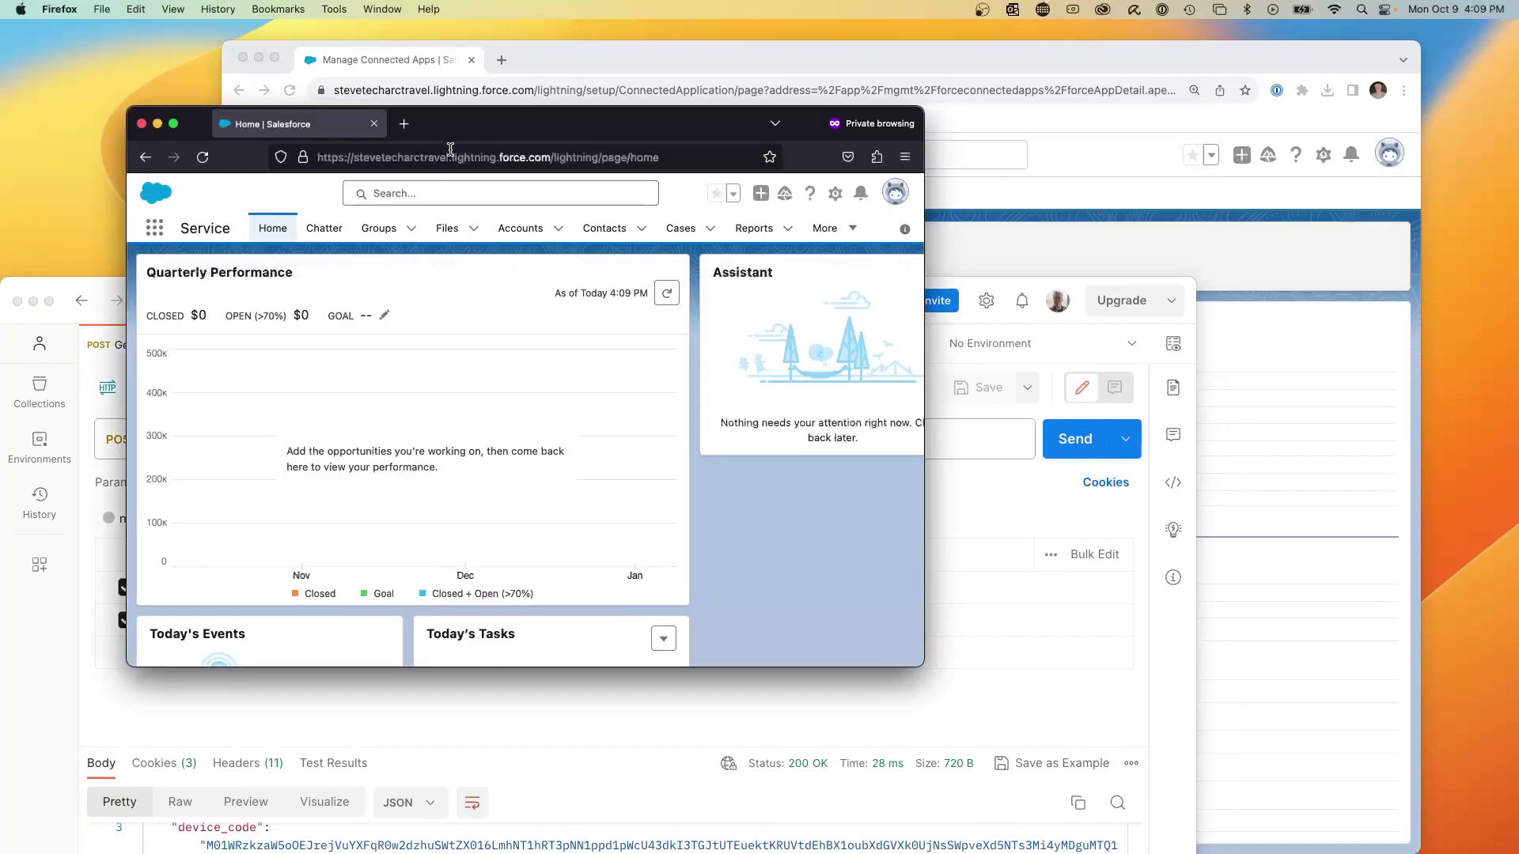
{"action": "left_click", "coordinate": [482, 157]}
{"action": "key", "text": "super+v"}
{"action": "key", "text": "Return"}
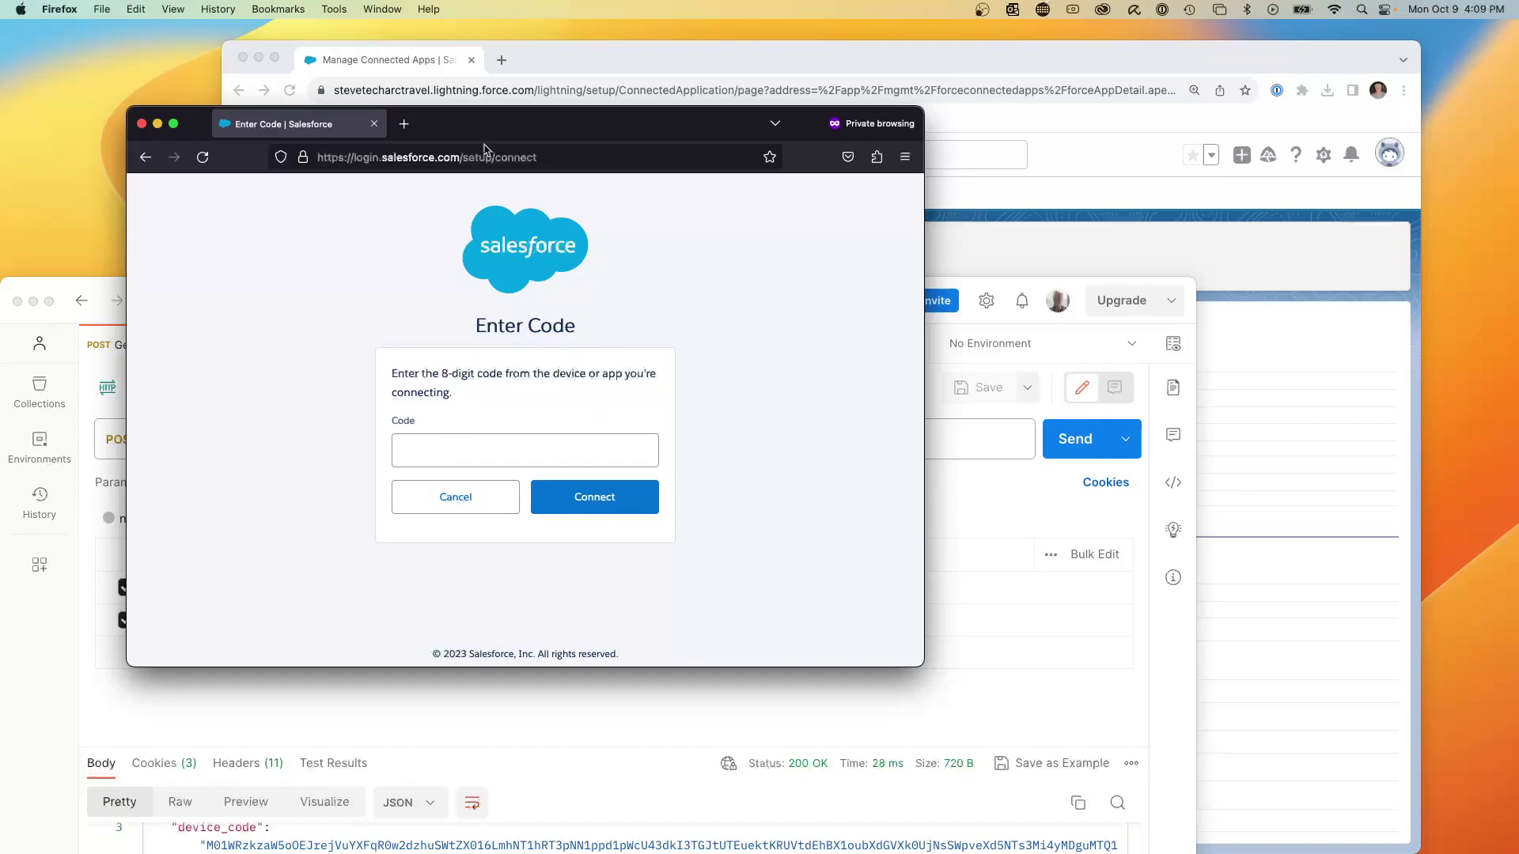
{"action": "left_click_drag", "start_coordinate": [485, 125], "coordinate": [443, 76]}
- Select the user_code value in Postman's GetToken response
{"action": "left_click", "coordinate": [337, 751]}
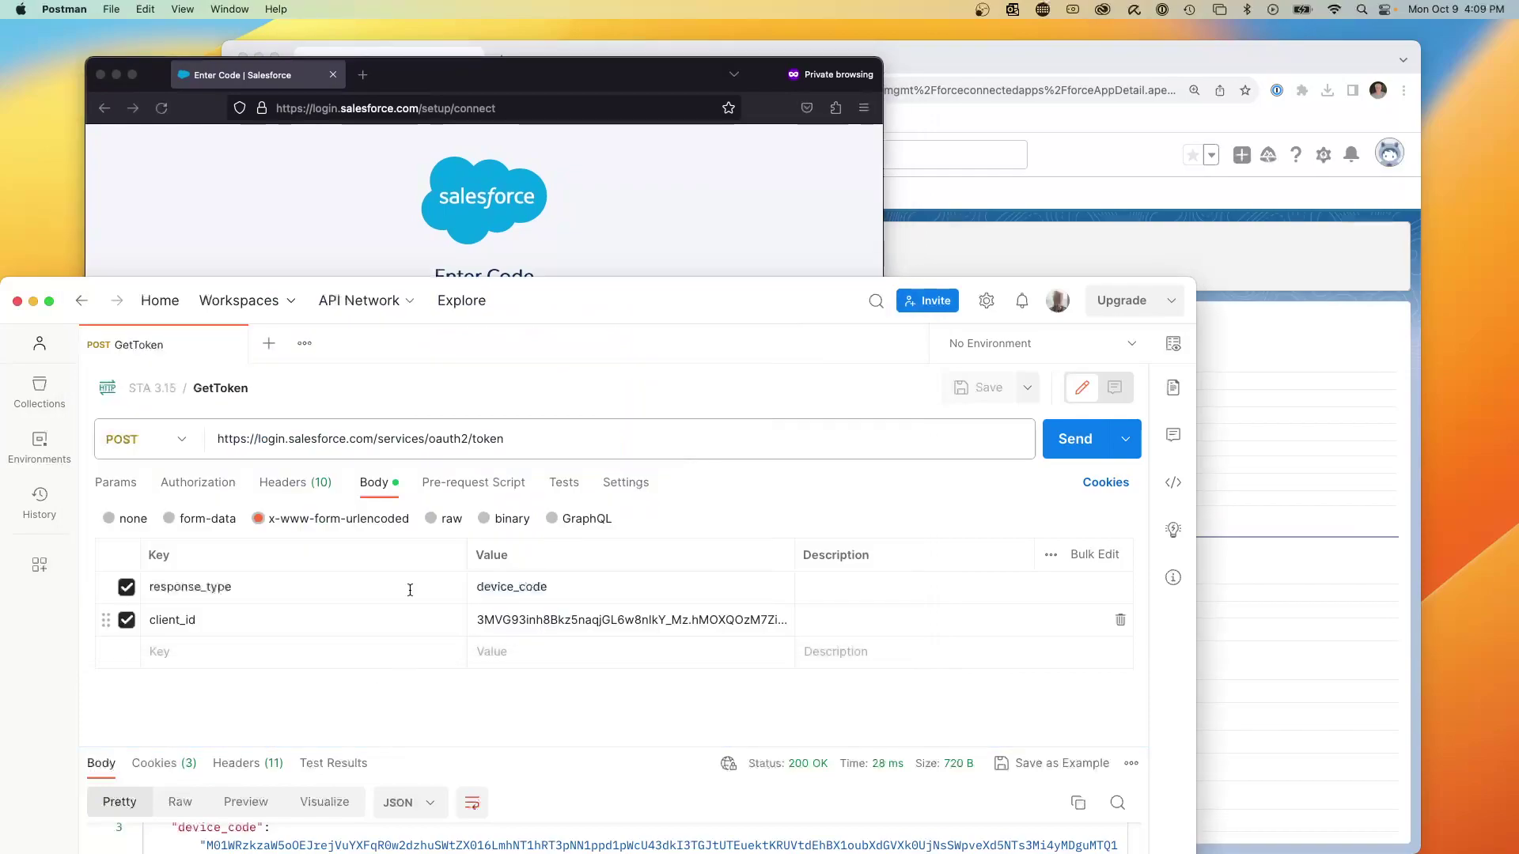
{"action": "left_click_drag", "start_coordinate": [595, 293], "coordinate": [702, 138]}
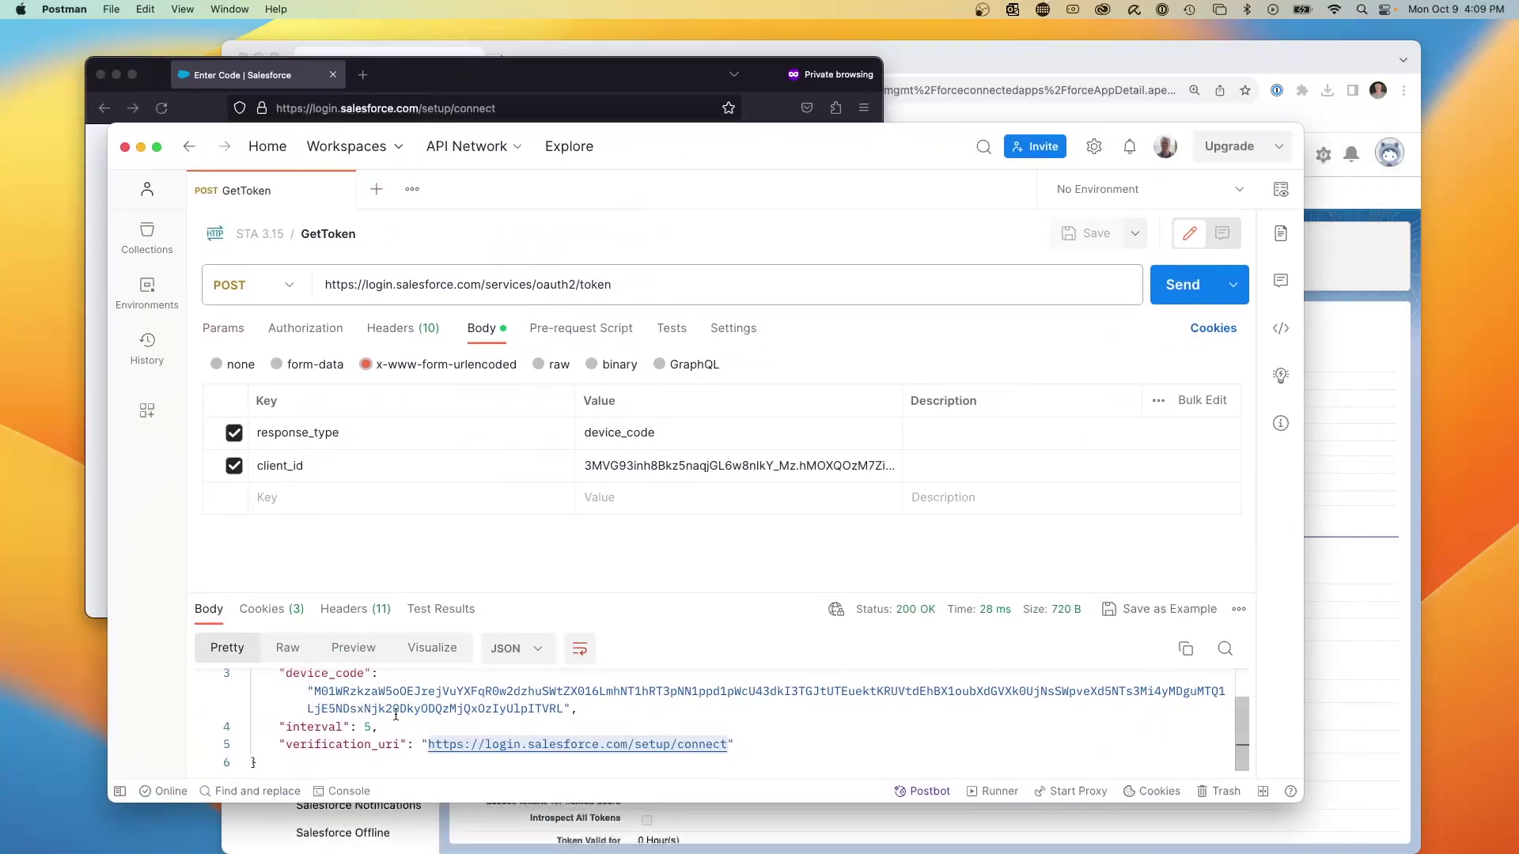
{"action": "scroll", "coordinate": [396, 714], "scroll_direction": "up", "scroll_amount": 2}
{"action": "left_click_drag", "start_coordinate": [379, 694], "coordinate": [436, 696]}
{"action": "key", "text": "super+c"}
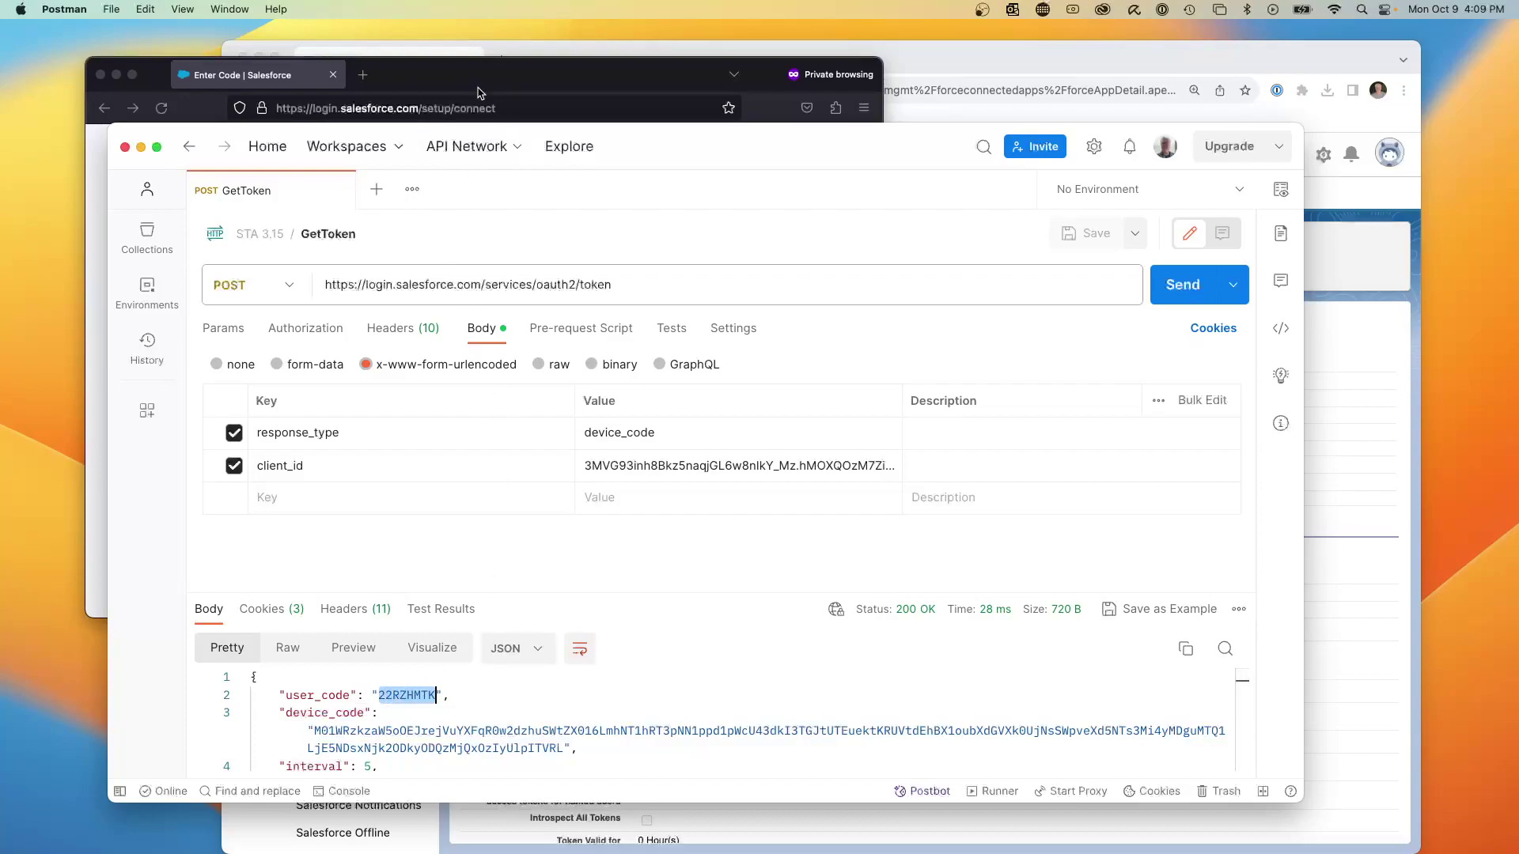
- Enter the user code on Salesforce, connect, allow App 1 access, and continue to Home
{"action": "left_click", "coordinate": [461, 110]}
{"action": "left_click", "coordinate": [402, 399]}
{"action": "key", "text": "super+v"}
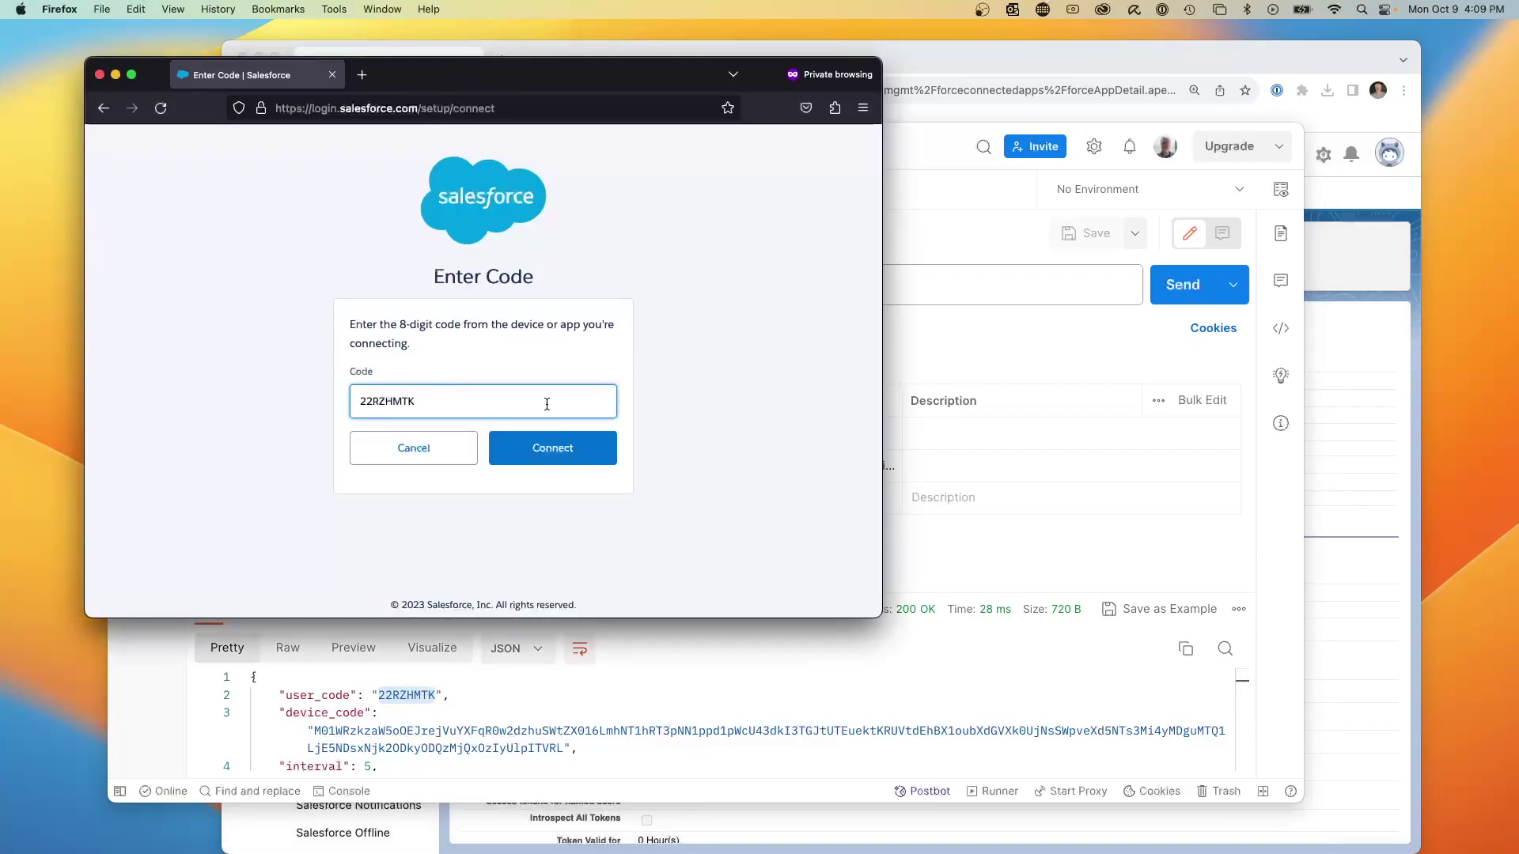
{"action": "left_click", "coordinate": [563, 450]}
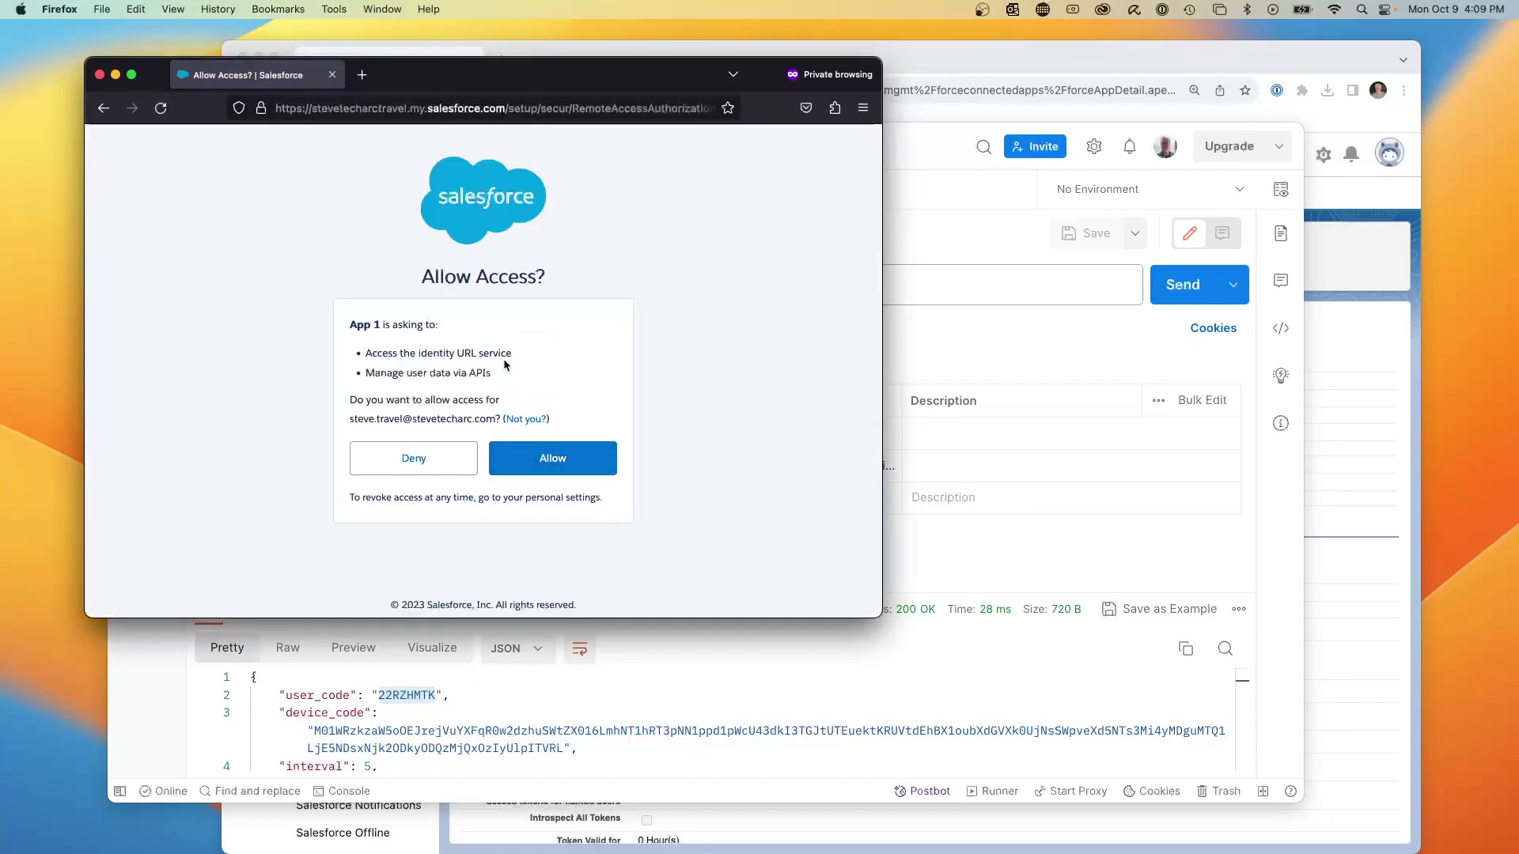
{"action": "left_click", "coordinate": [573, 463]}
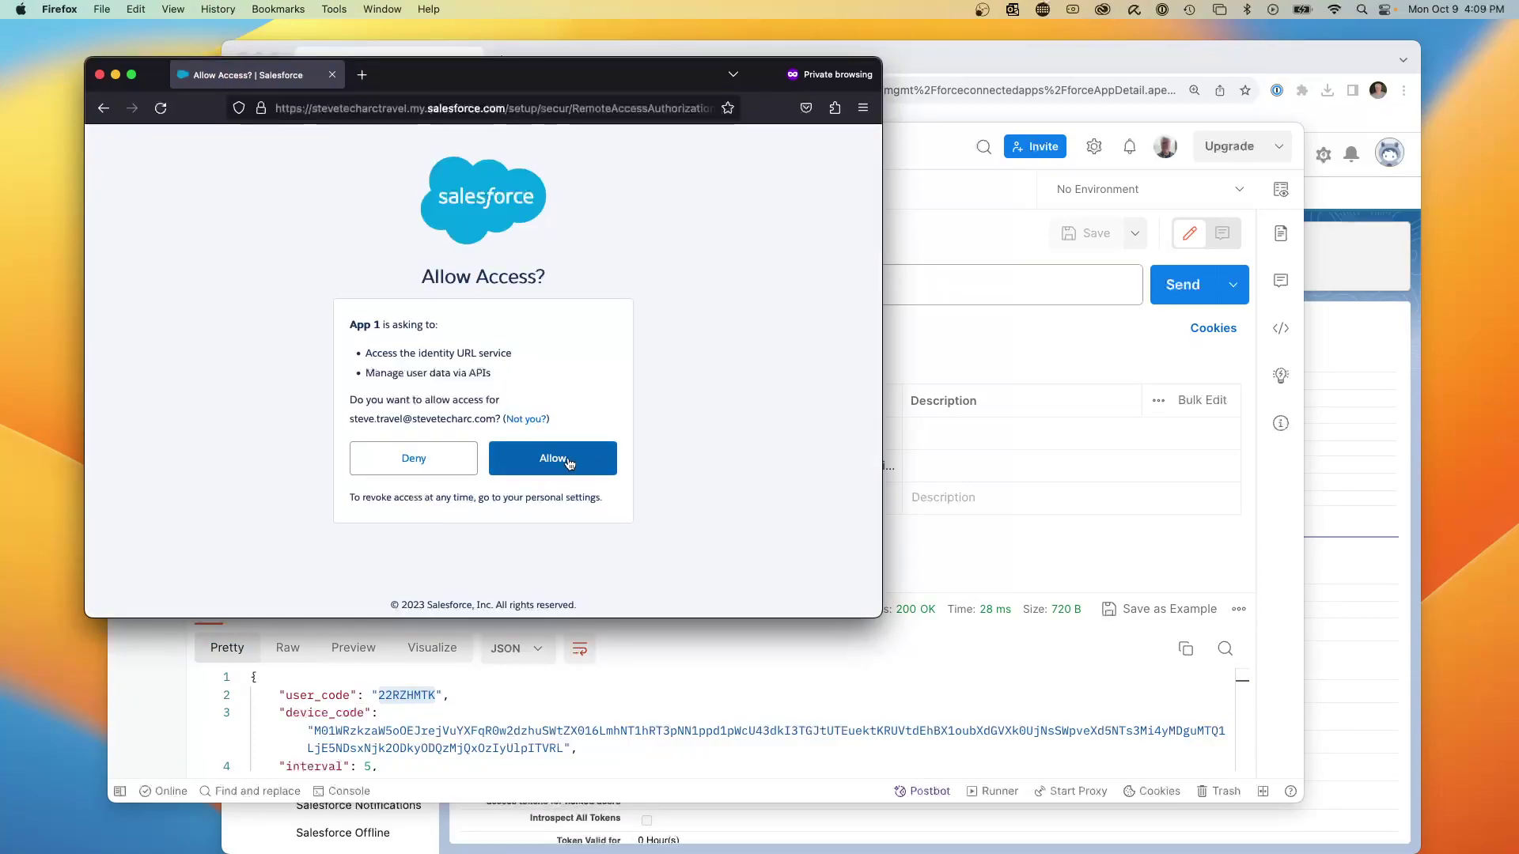
{"action": "left_click", "coordinate": [570, 462]}
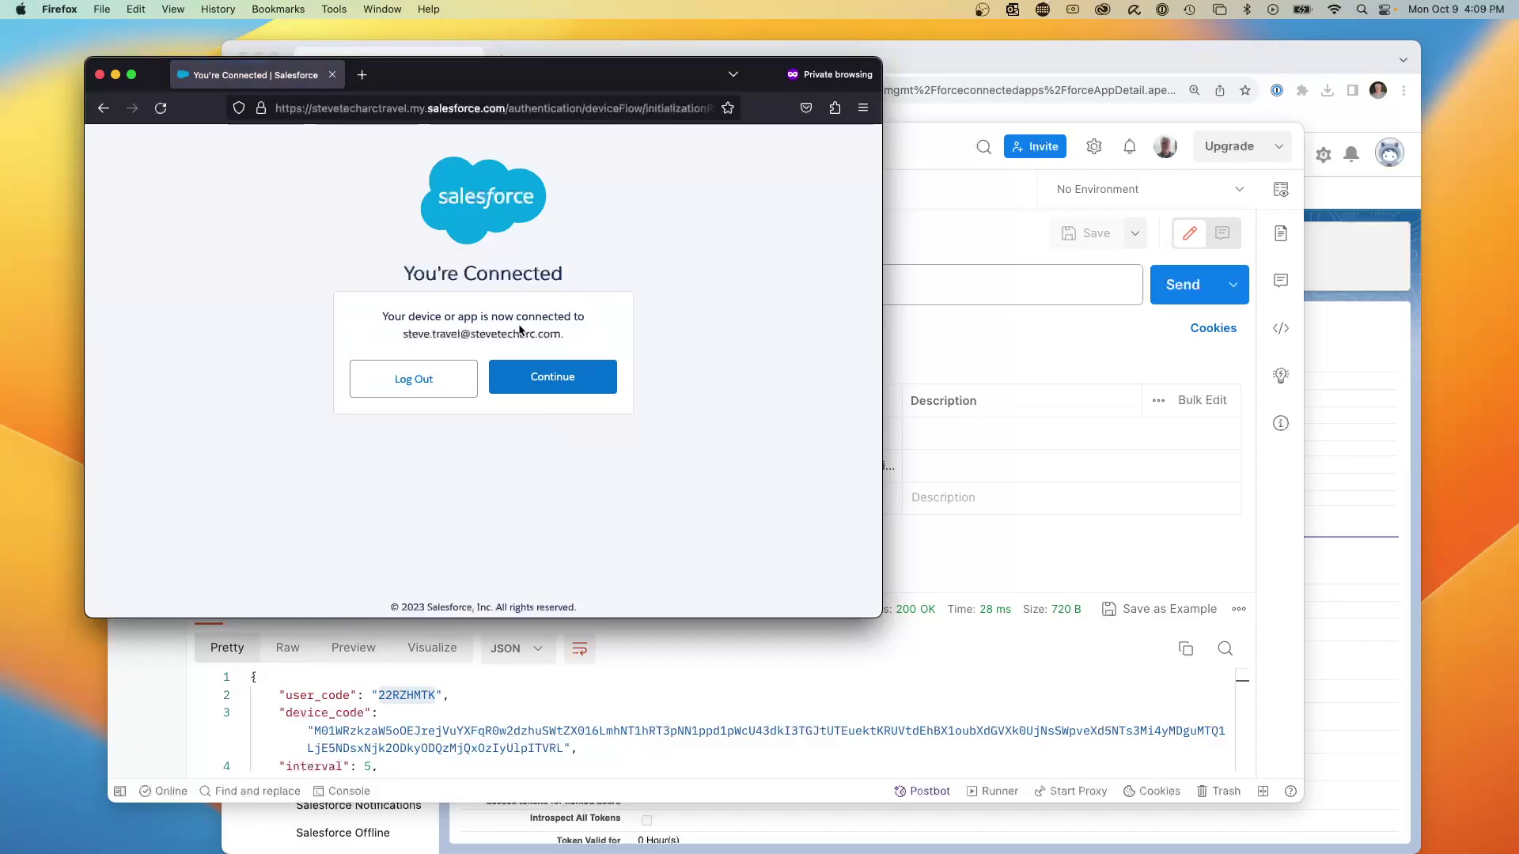
{"action": "left_click", "coordinate": [553, 378]}
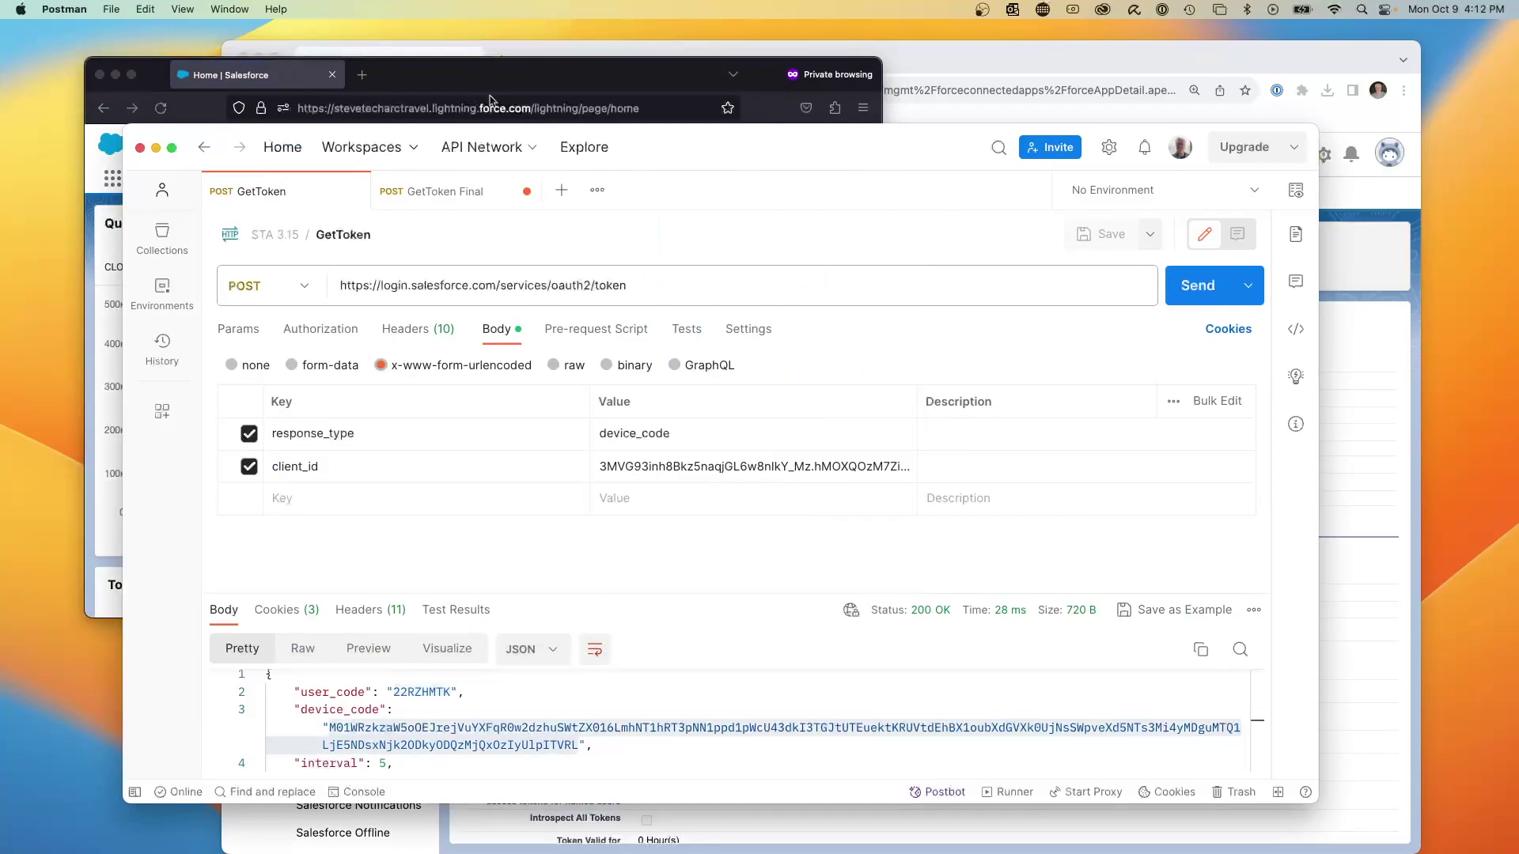
- Paste the device code into GetToken Final's code parameter and send the token request
{"action": "left_click_drag", "start_coordinate": [720, 136], "coordinate": [648, 79]}
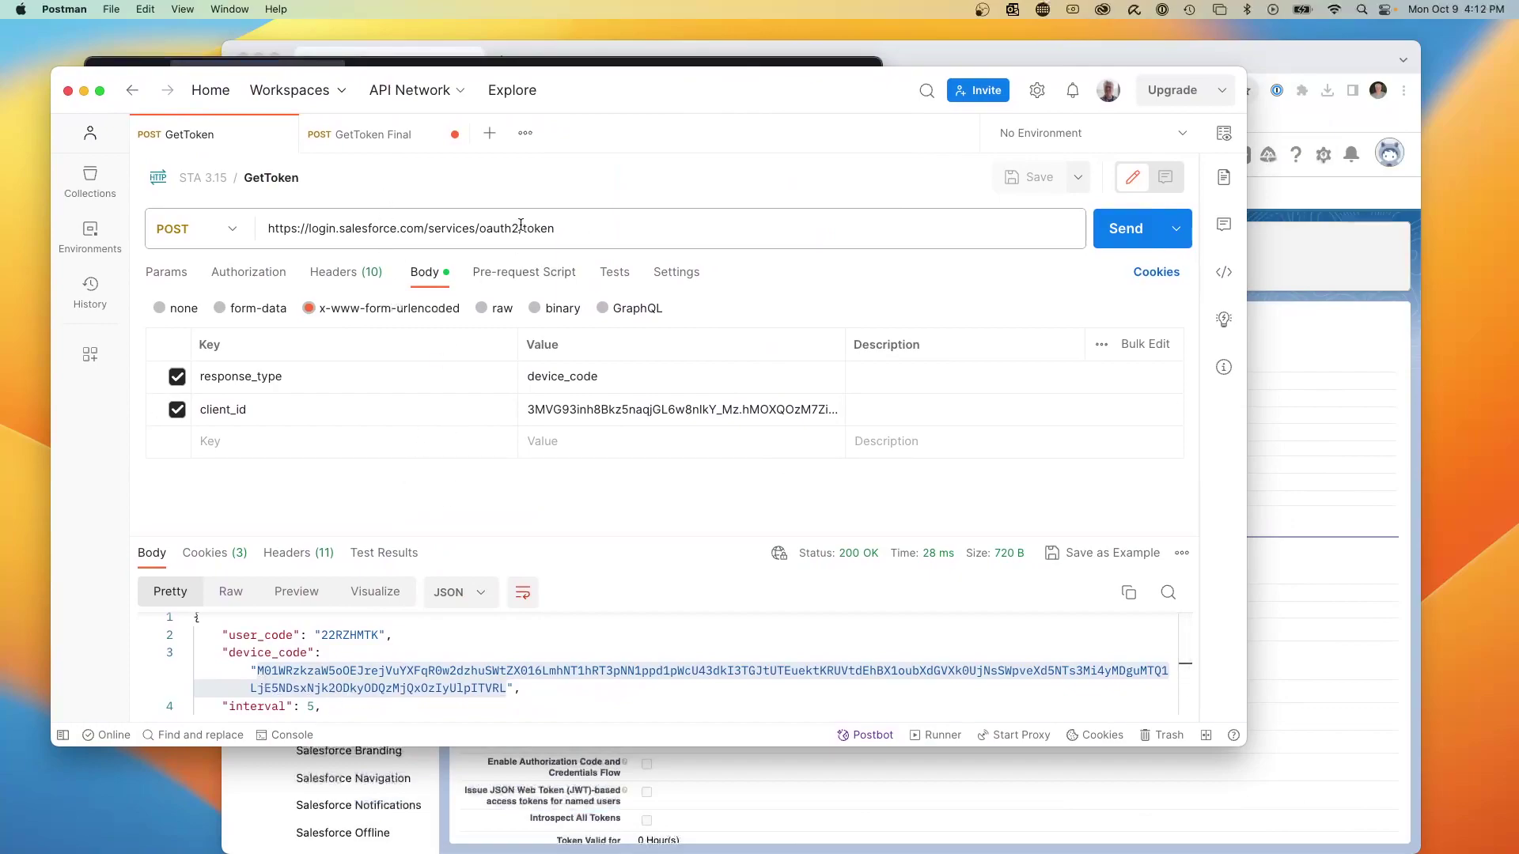
{"action": "left_click", "coordinate": [382, 136]}
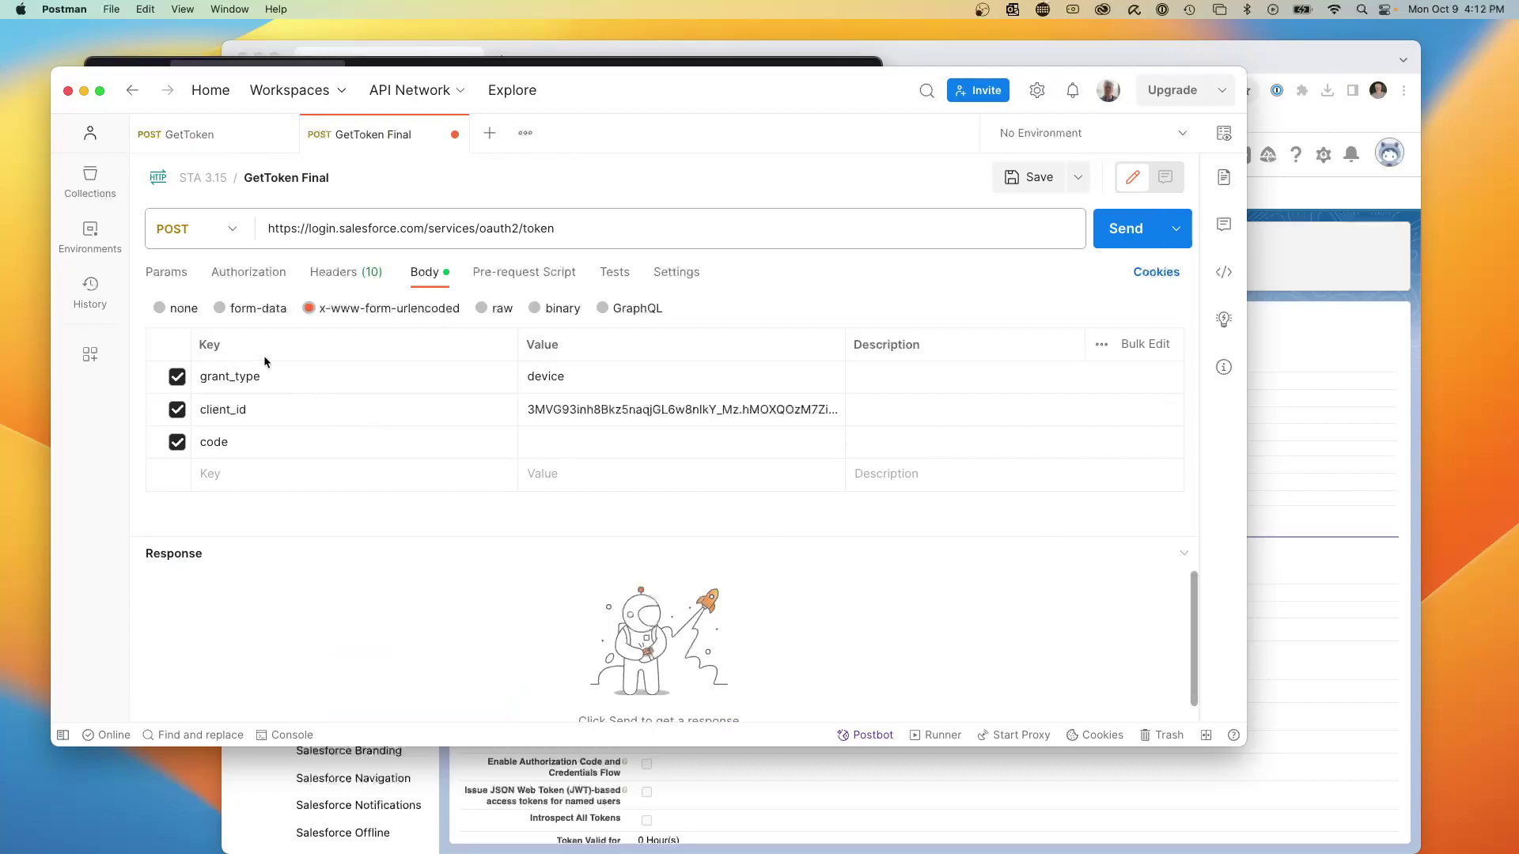
{"action": "left_click", "coordinate": [630, 435]}
{"action": "key", "text": "super+v"}
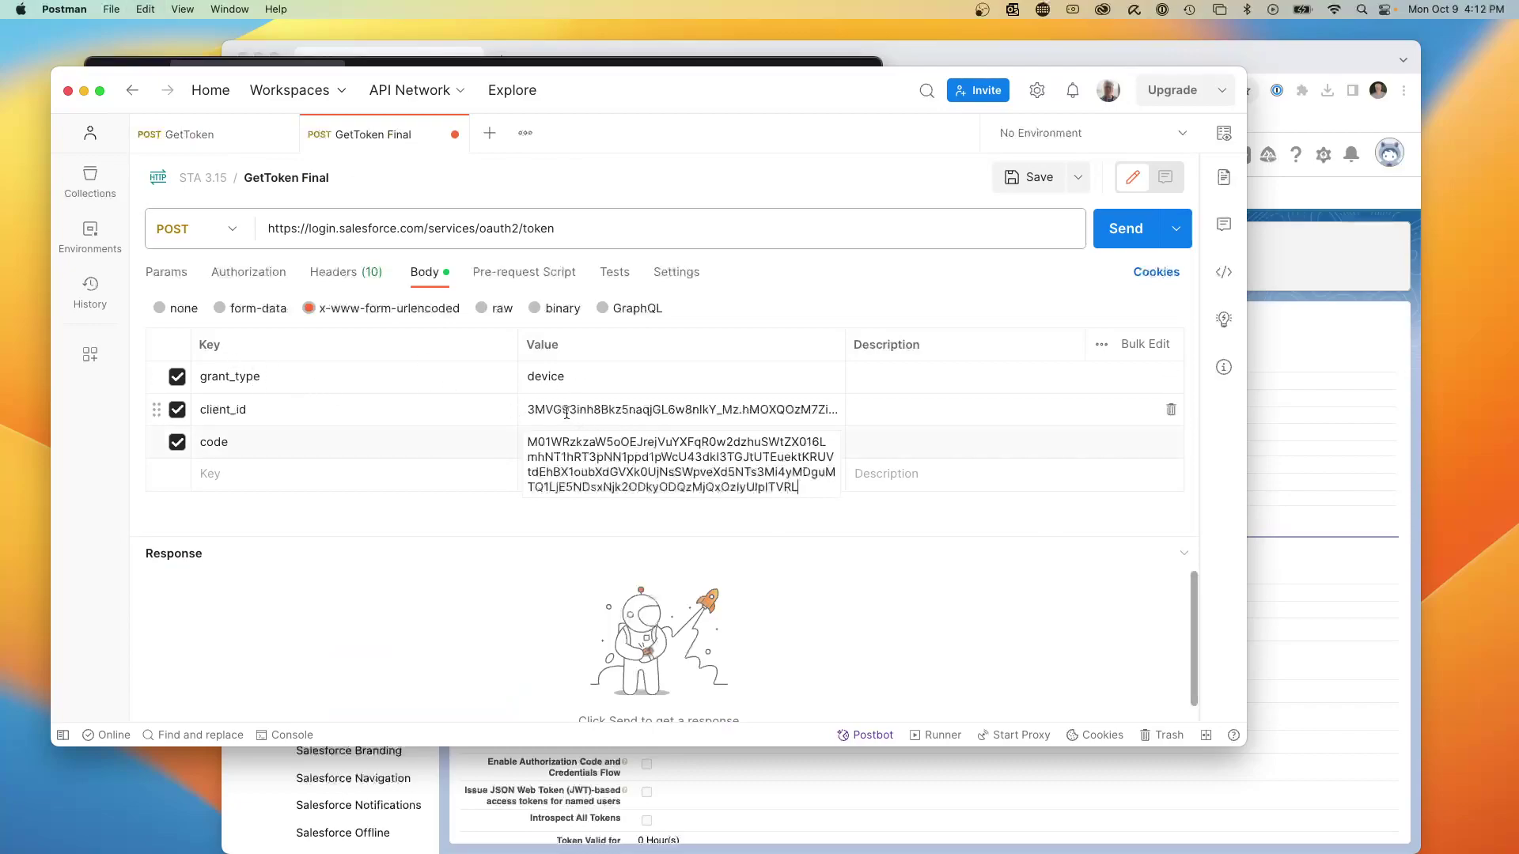
{"action": "left_click", "coordinate": [339, 474]}
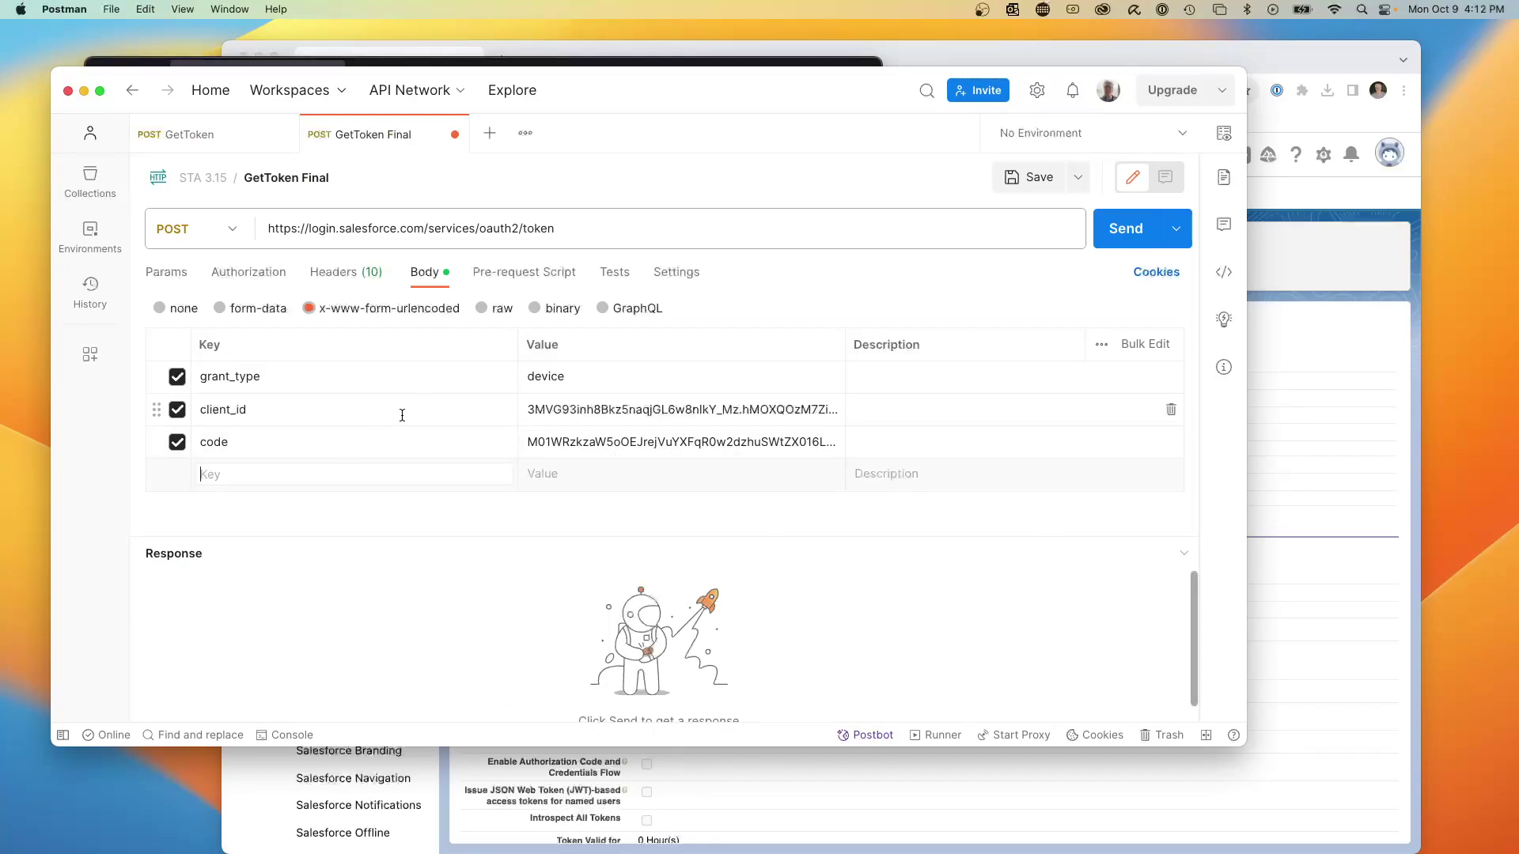
{"action": "left_click", "coordinate": [1115, 228]}
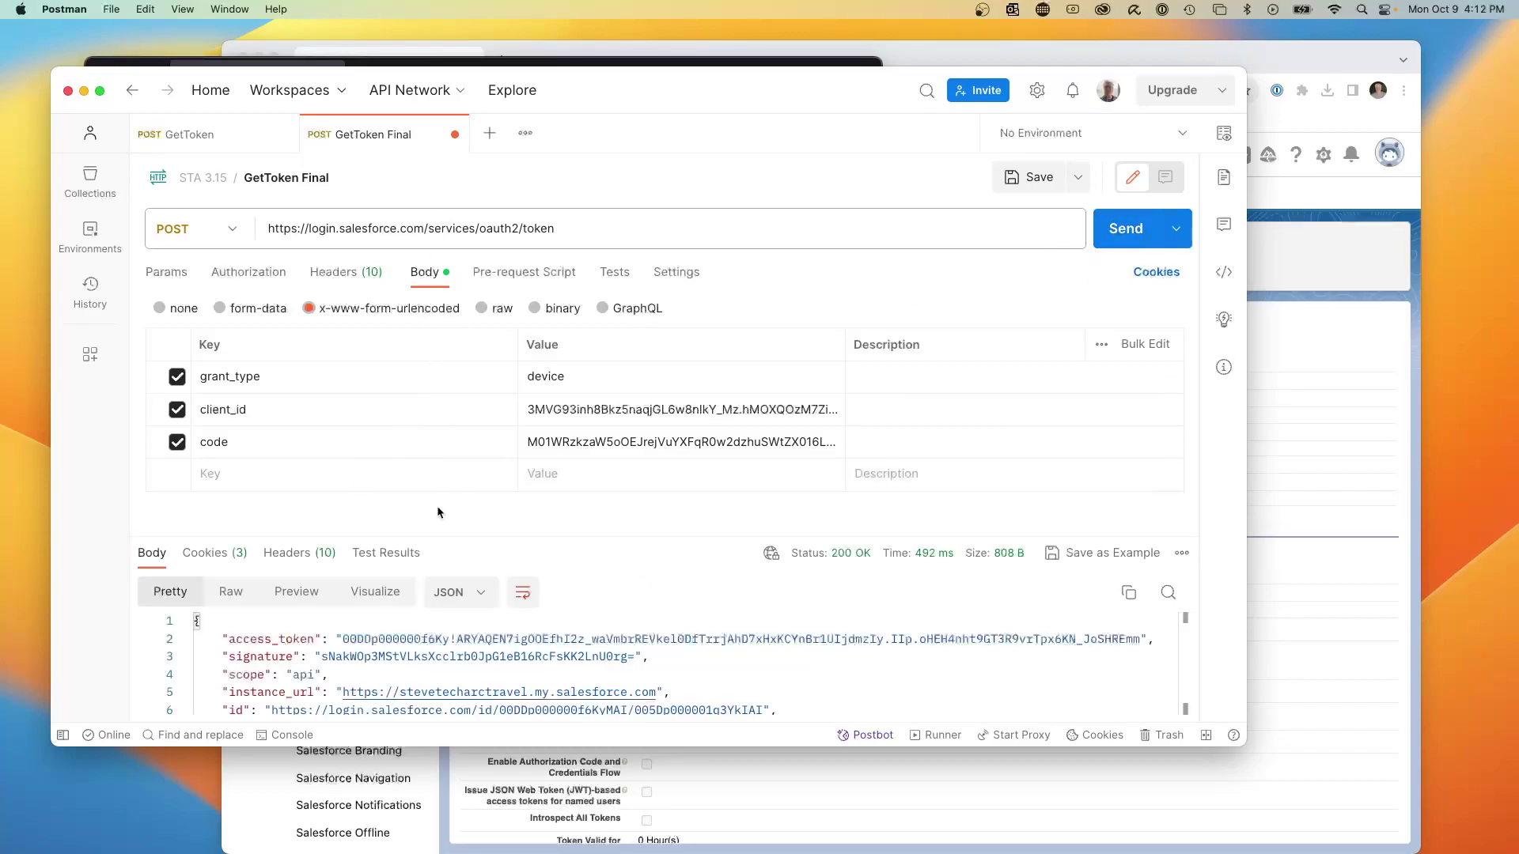
{"action": "scroll", "coordinate": [397, 649], "scroll_direction": "down", "scroll_amount": 1}
{"action": "scroll", "coordinate": [397, 649], "scroll_direction": "up", "scroll_amount": 1}
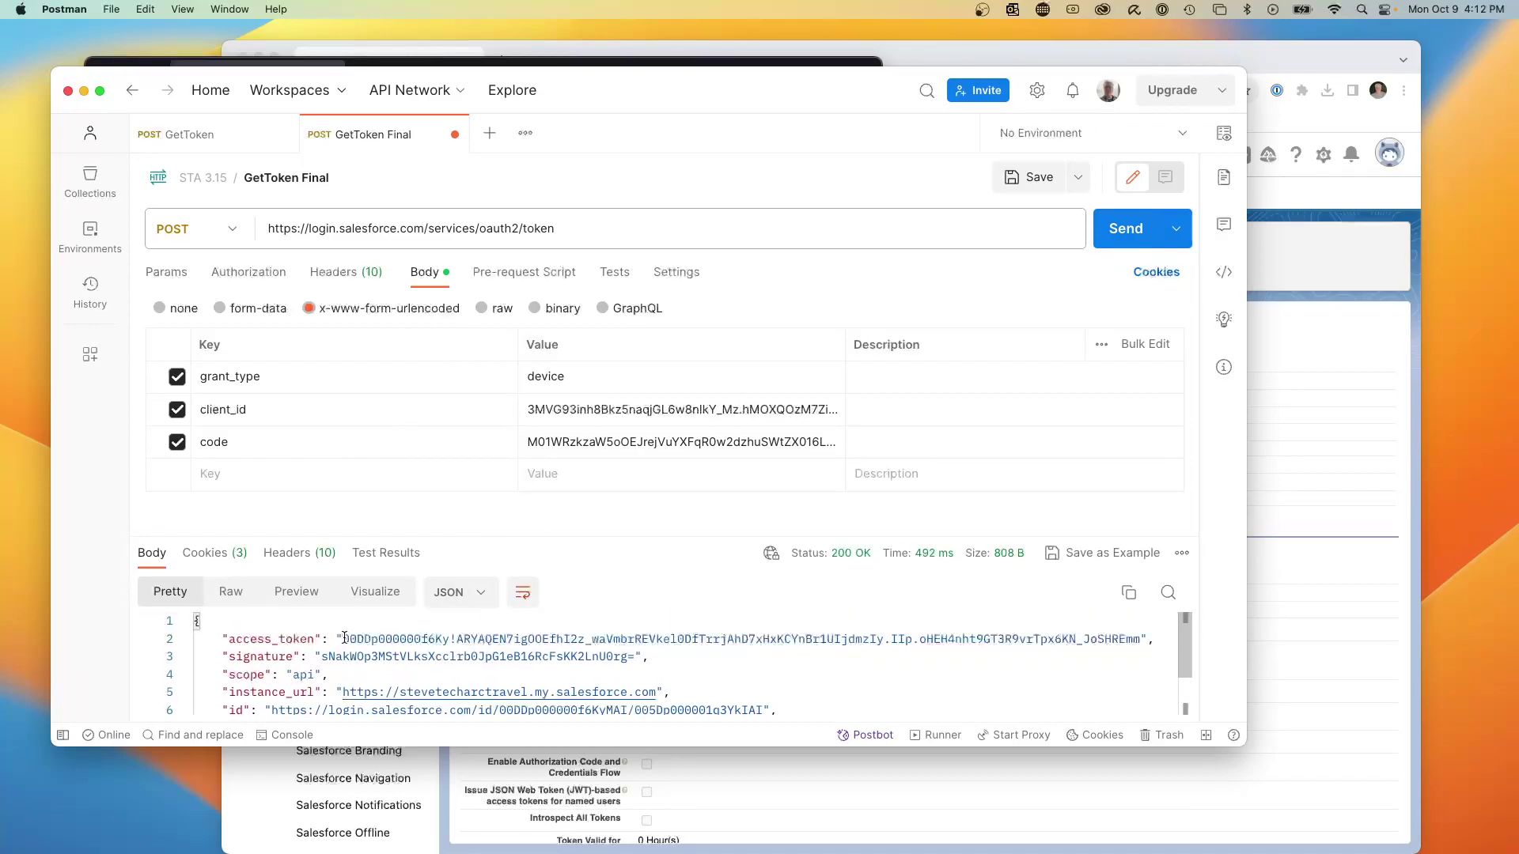
{"action": "scroll", "coordinate": [343, 637], "scroll_direction": "down", "scroll_amount": 2}
{"action": "scroll", "coordinate": [344, 638], "scroll_direction": "down", "scroll_amount": 1}
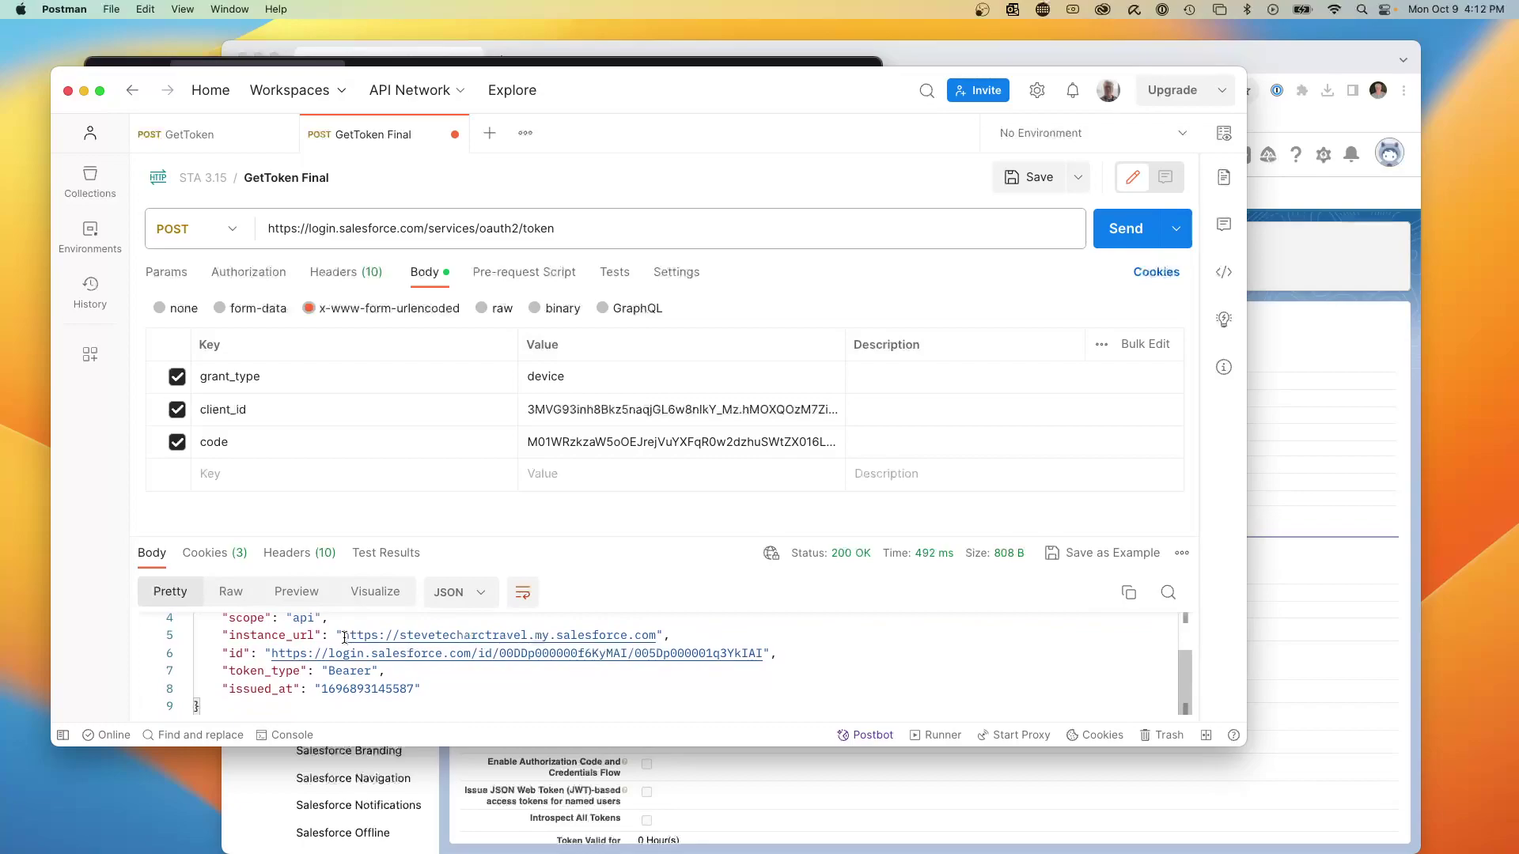
{"action": "scroll", "coordinate": [344, 638], "scroll_direction": "up", "scroll_amount": 3}
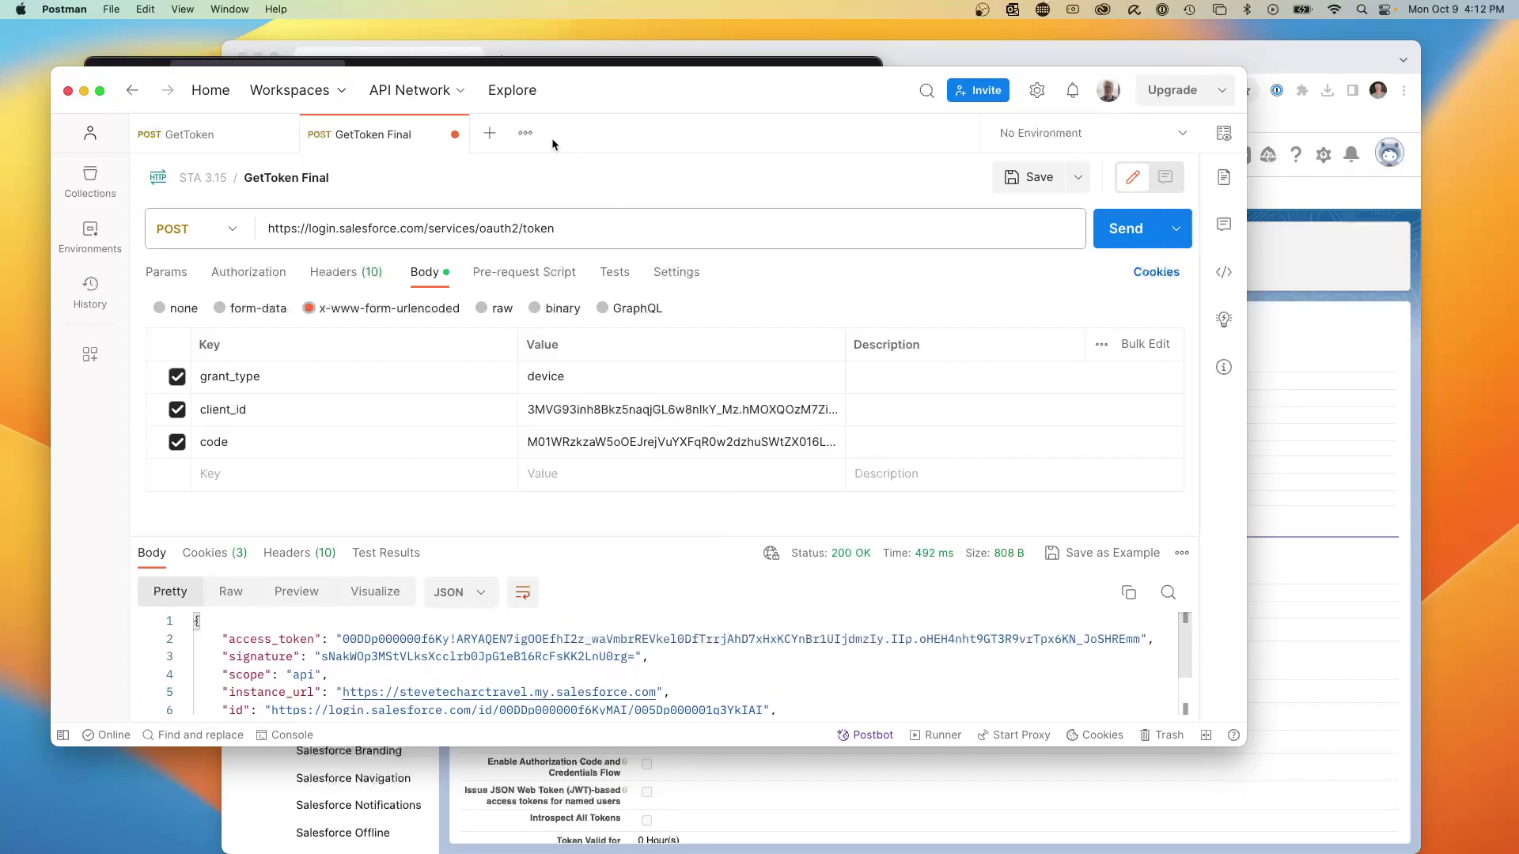
{"action": "left_click_drag", "start_coordinate": [575, 78], "coordinate": [601, 93]}
{"action": "mouse_move", "coordinate": [622, 174]}
{"action": "left_mouse_down"}
{"action": "mouse_move", "coordinate": [616, 117]}
{"action": "mouse_move", "coordinate": [639, 194]}
{"action": "left_mouse_up"}
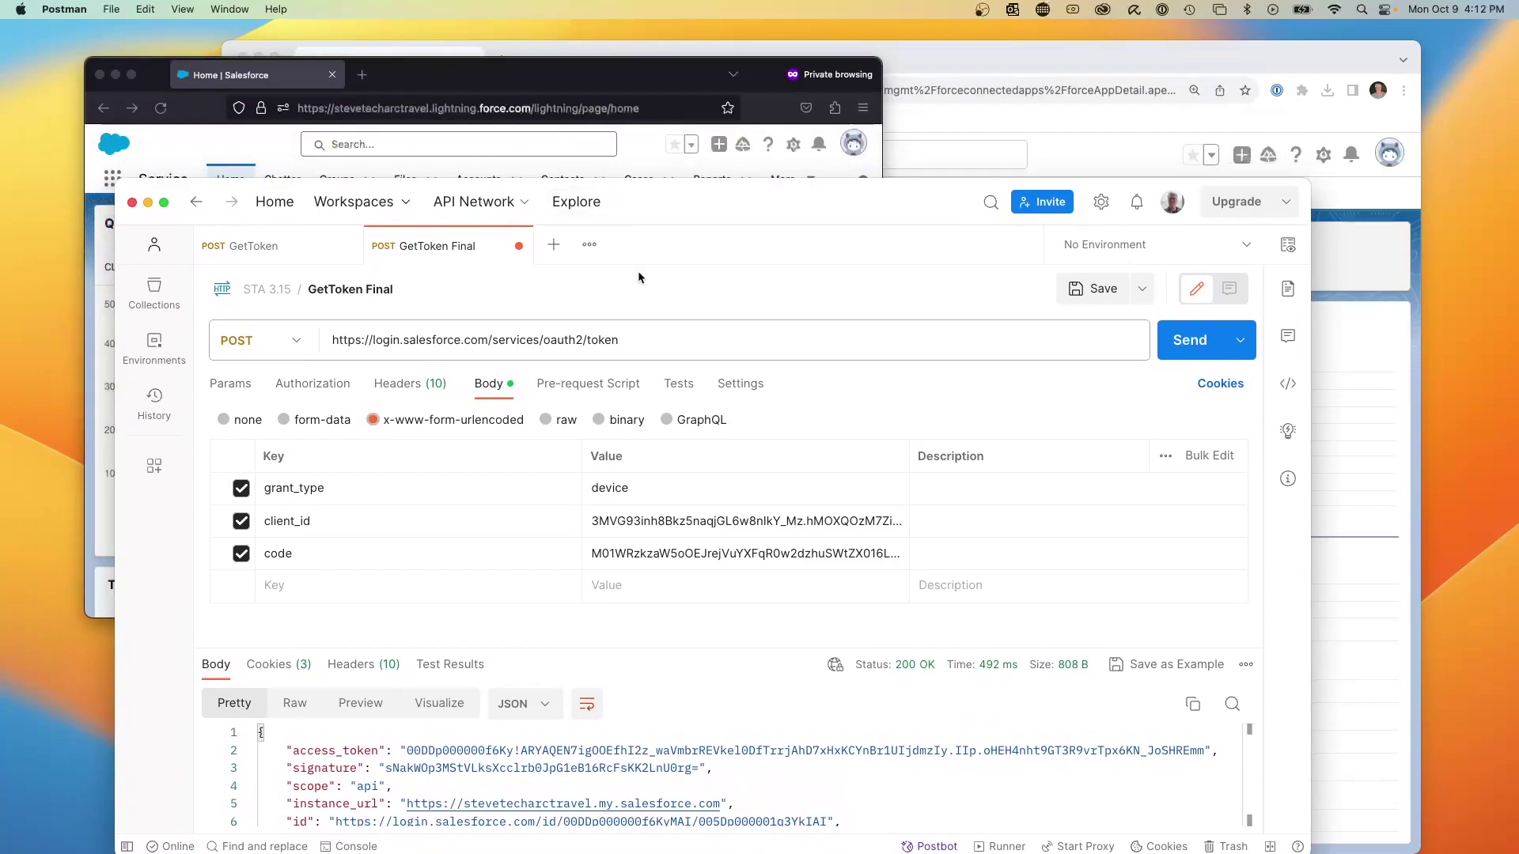
{"action": "left_click", "coordinate": [253, 247]}
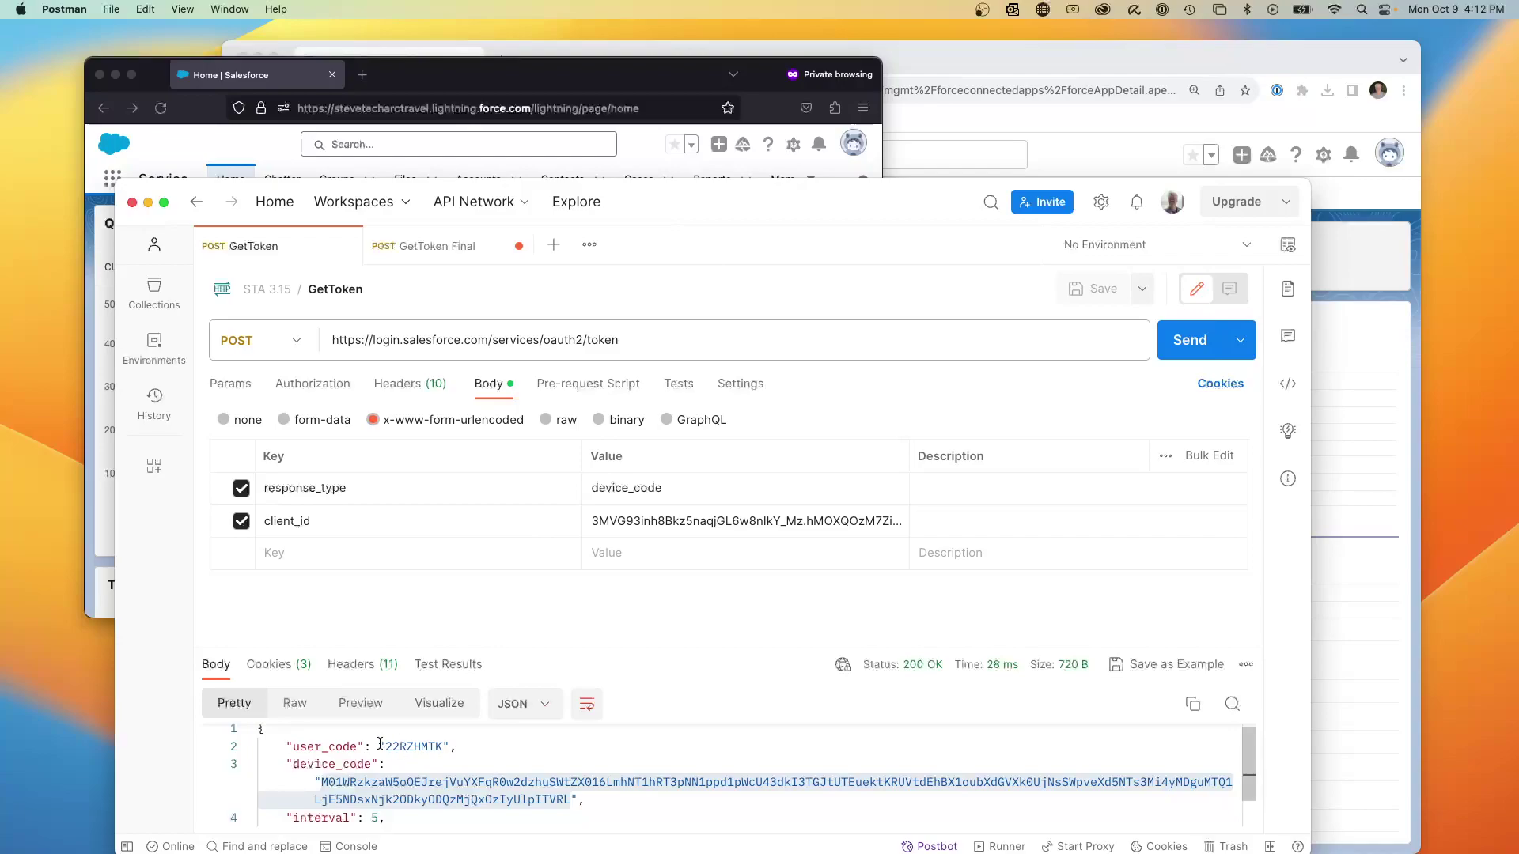
{"action": "left_click_drag", "start_coordinate": [384, 746], "coordinate": [443, 744]}
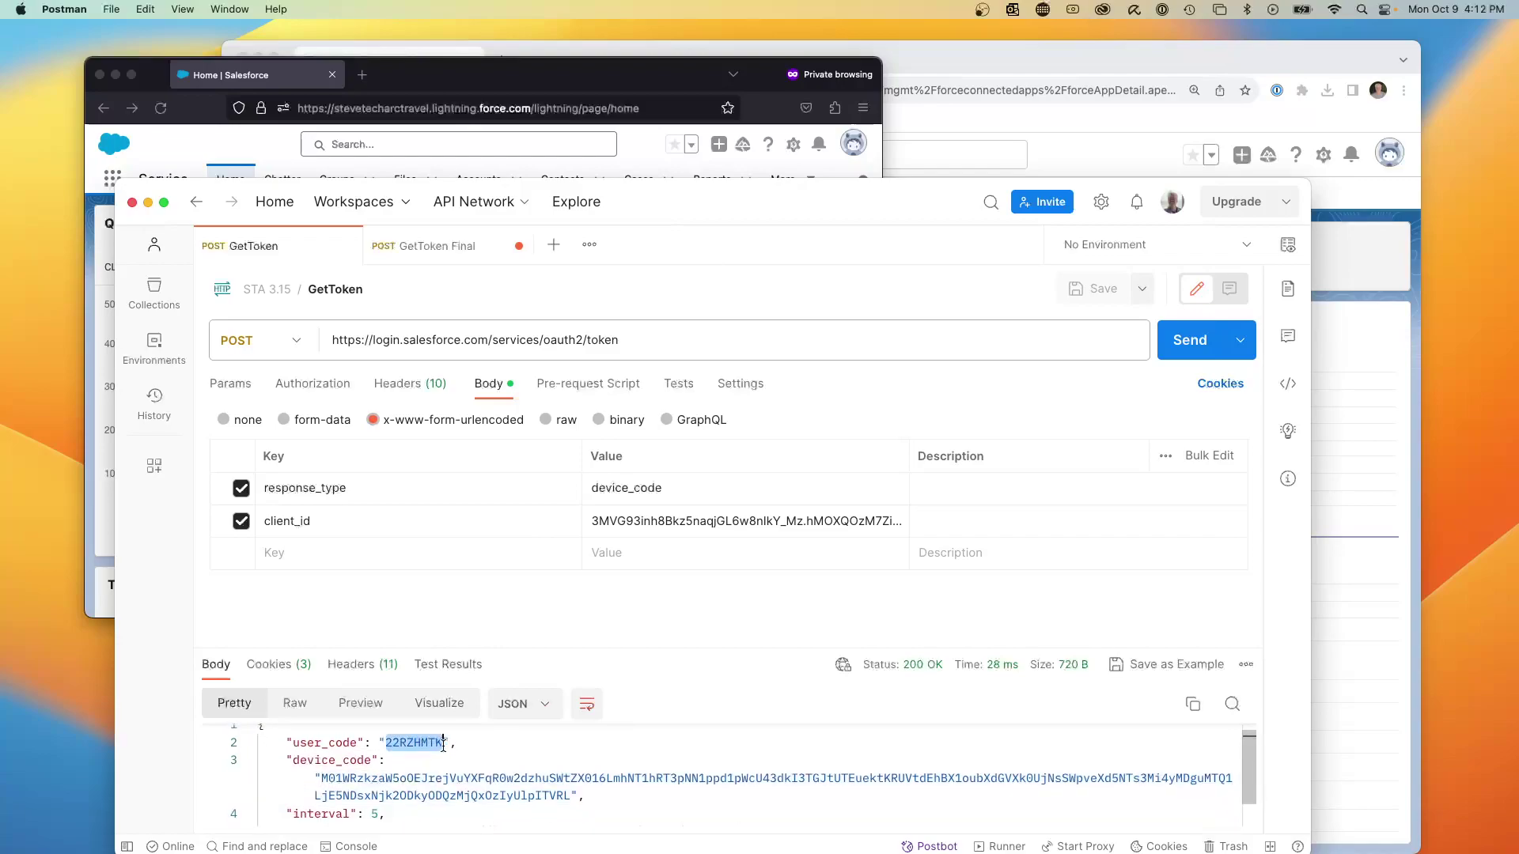
{"action": "left_click", "coordinate": [401, 72]}
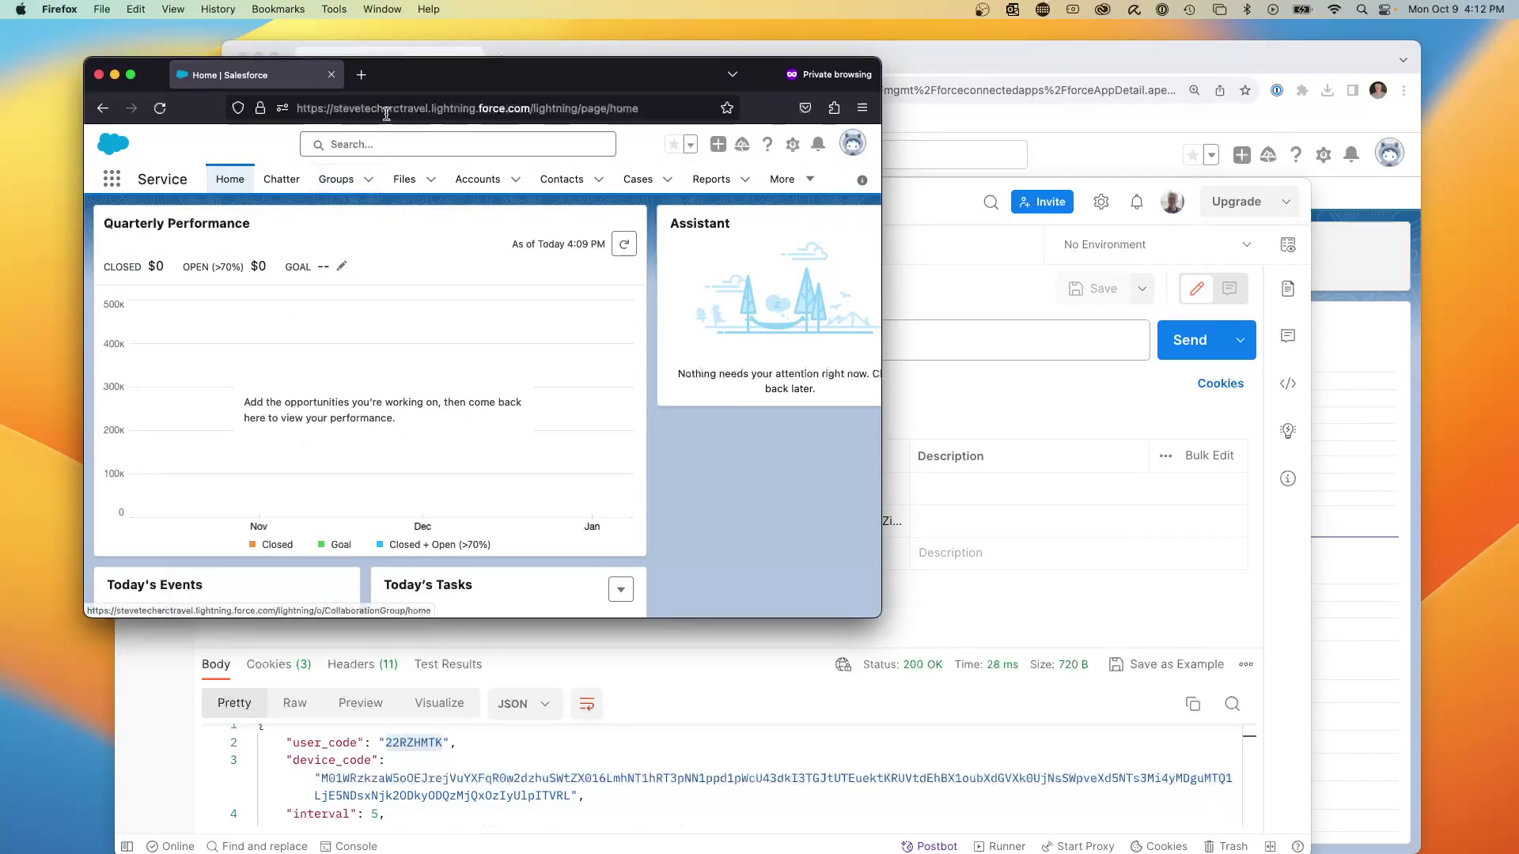
{"action": "left_click_drag", "start_coordinate": [455, 80], "coordinate": [432, 68]}
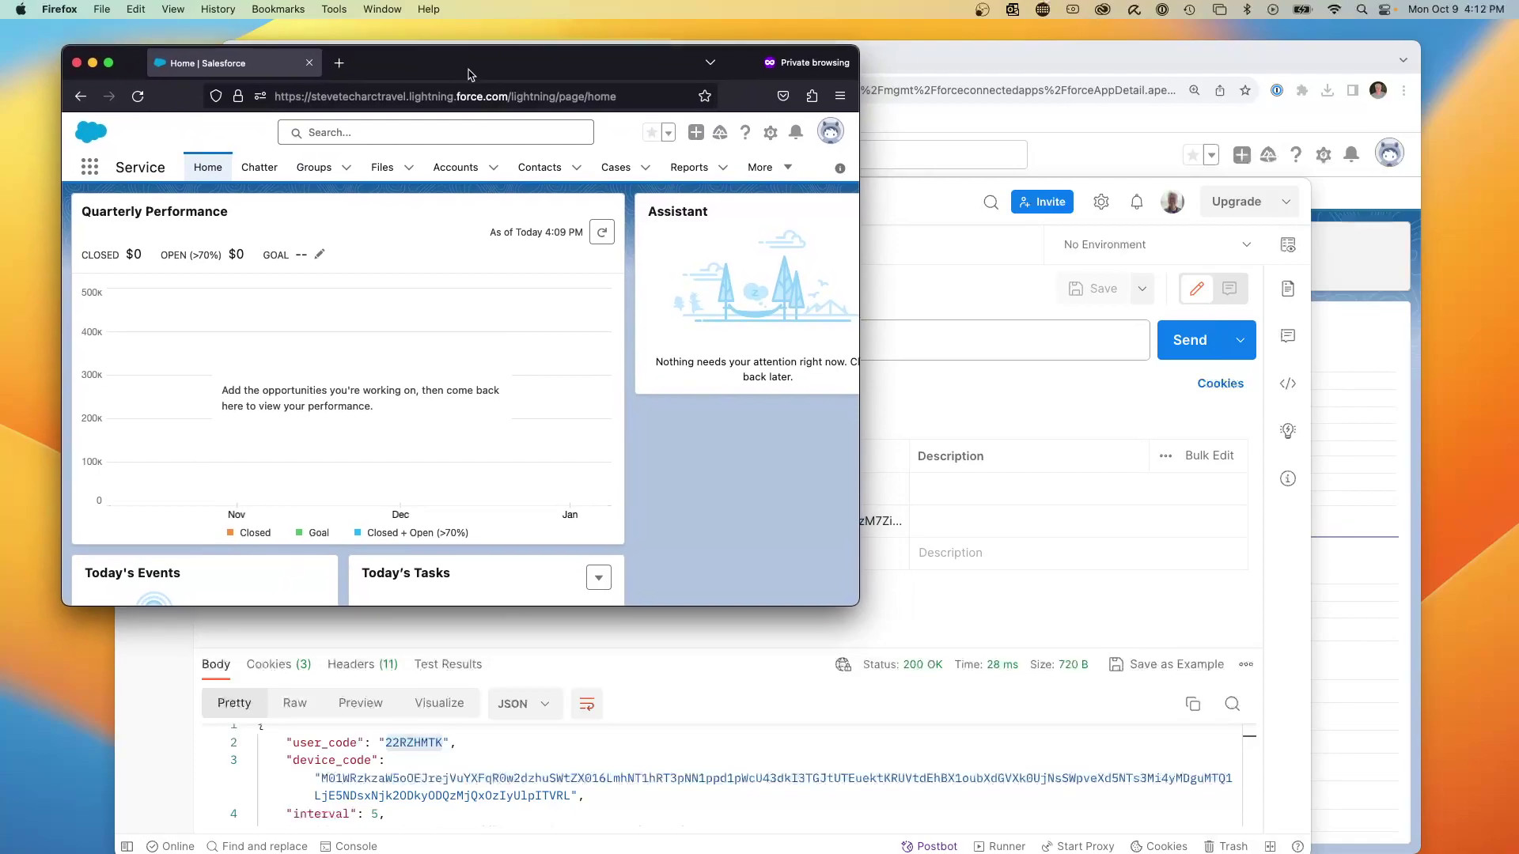
{"action": "left_click", "coordinate": [907, 203]}
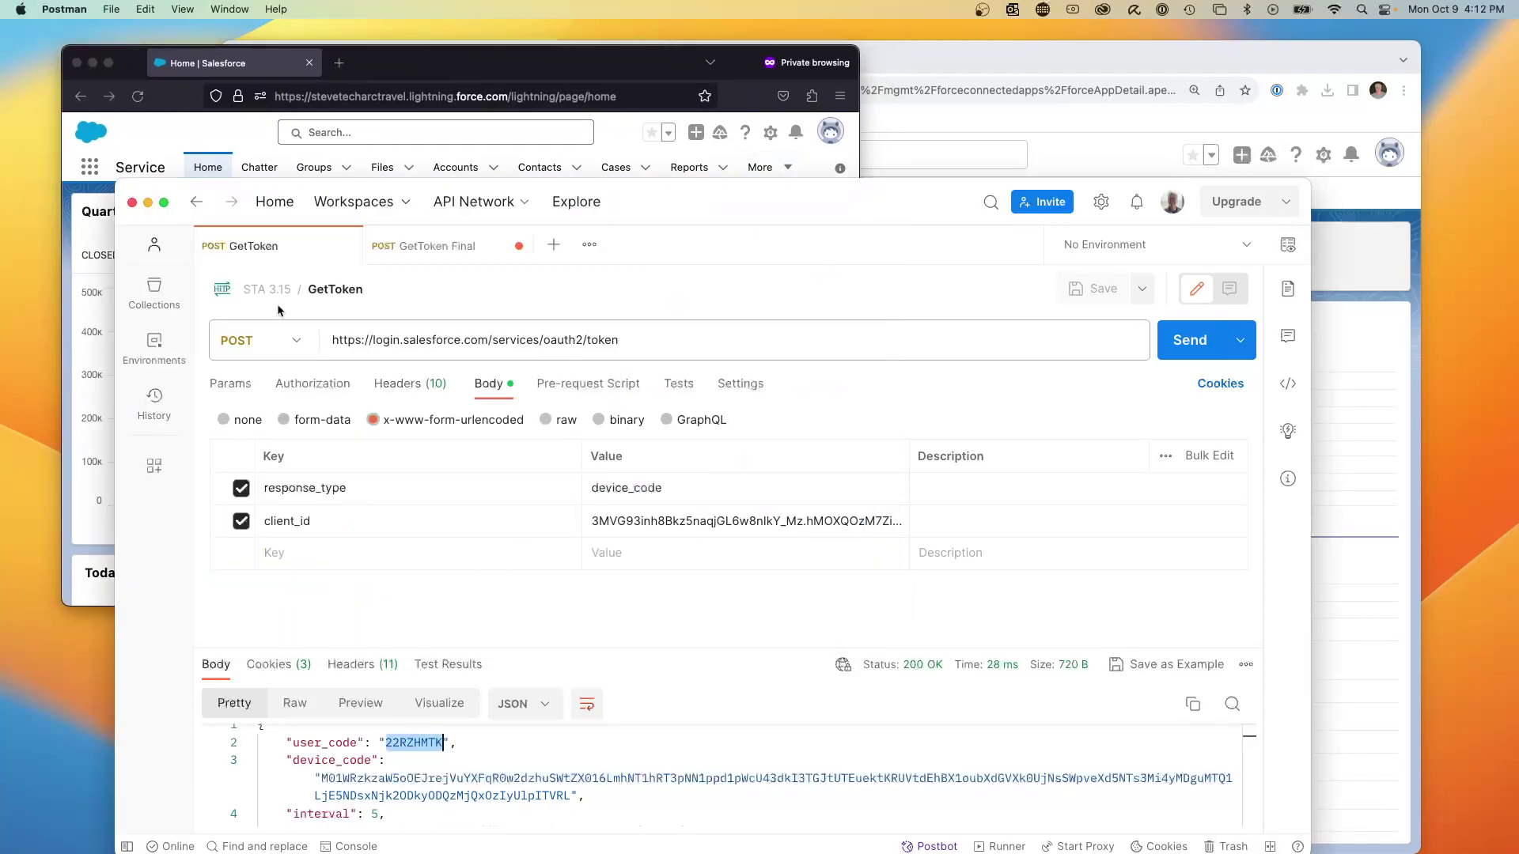
{"action": "left_click", "coordinate": [421, 246]}
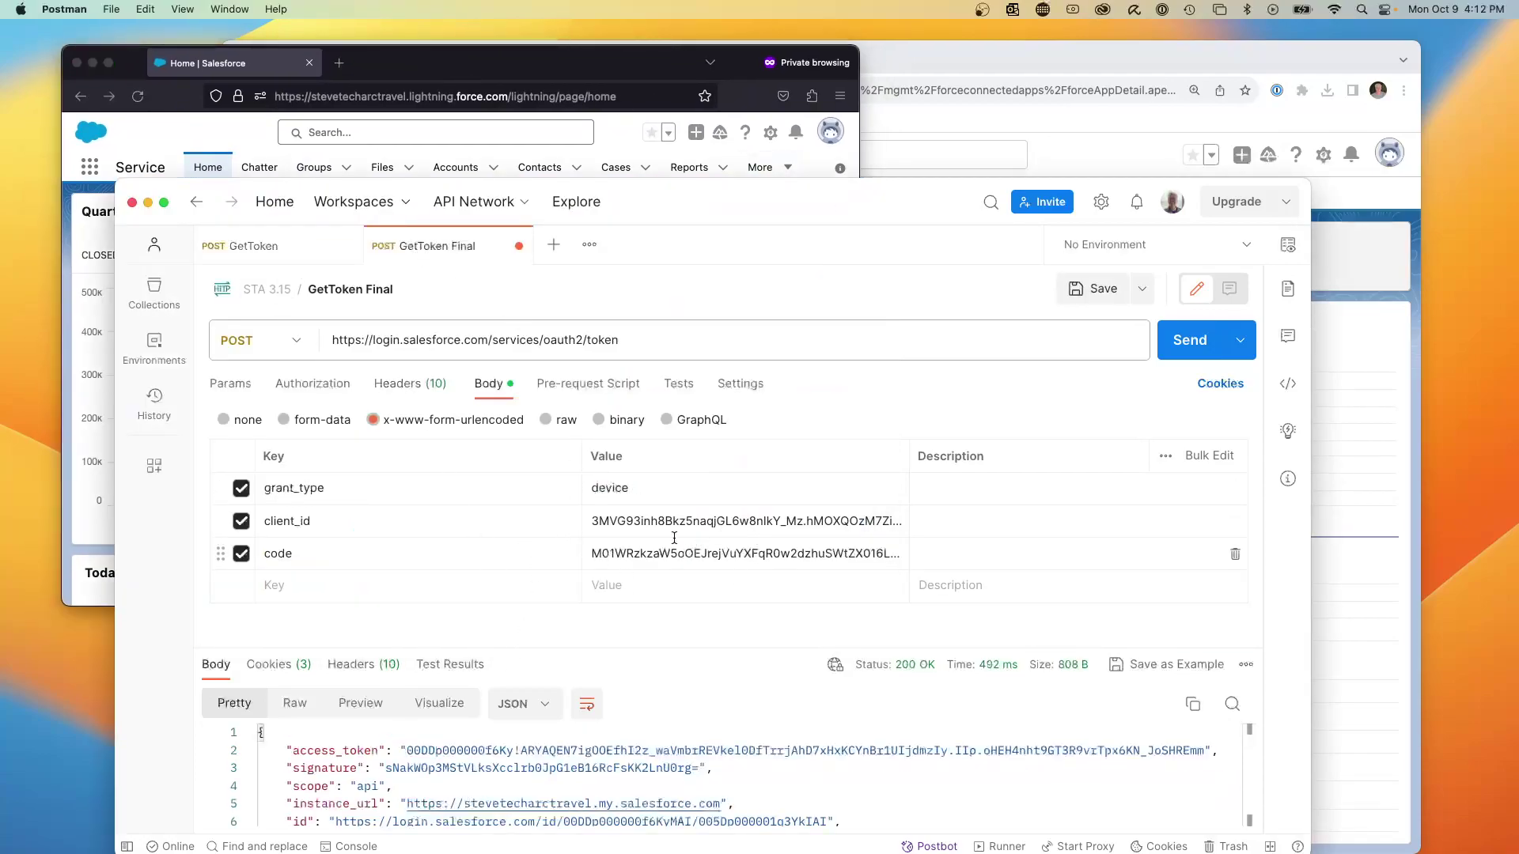